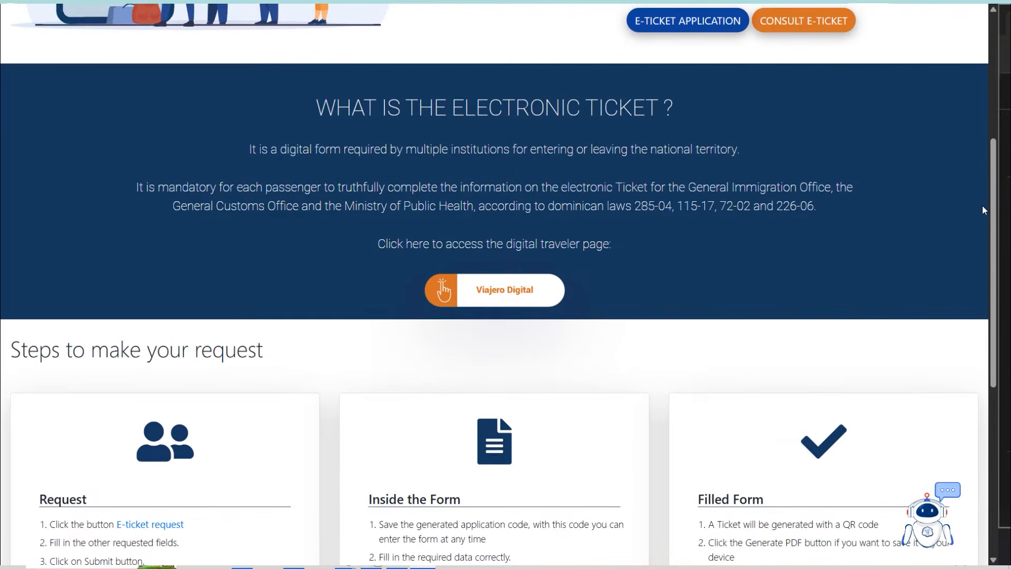
scroll(592, 369, up, 3)
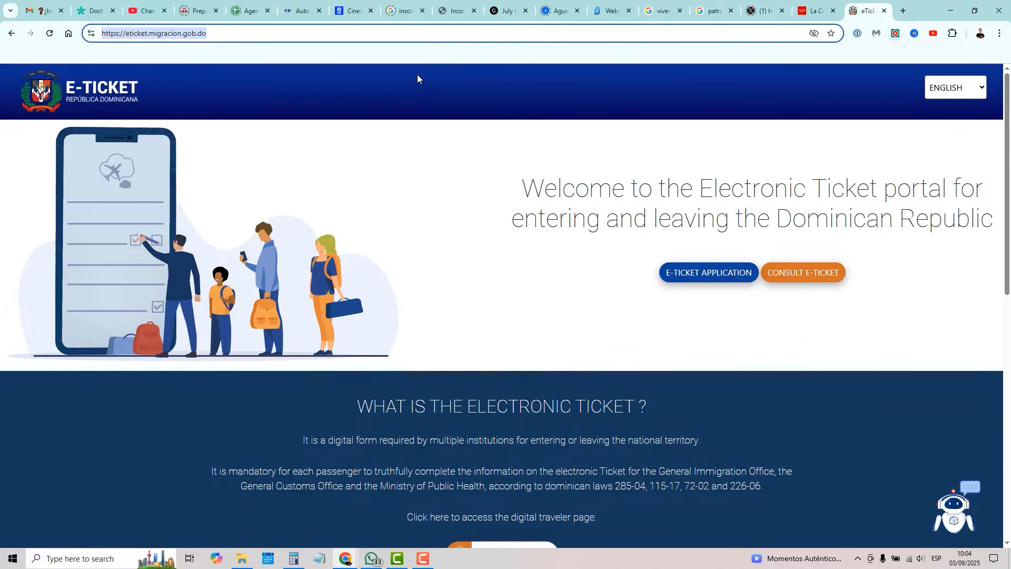
Step: Keep the site language on English and start a New eTicket application
click(977, 89)
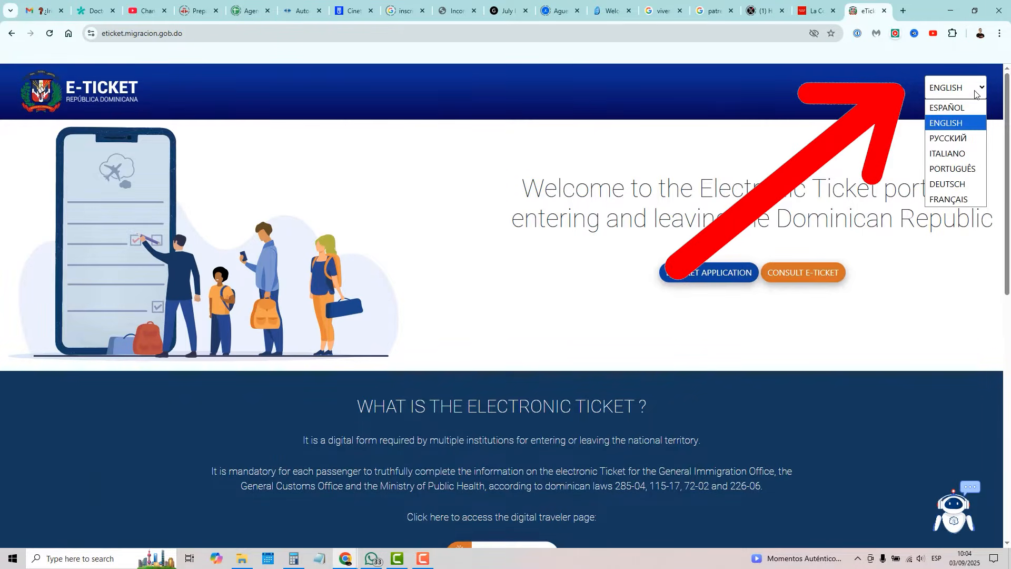
click(953, 124)
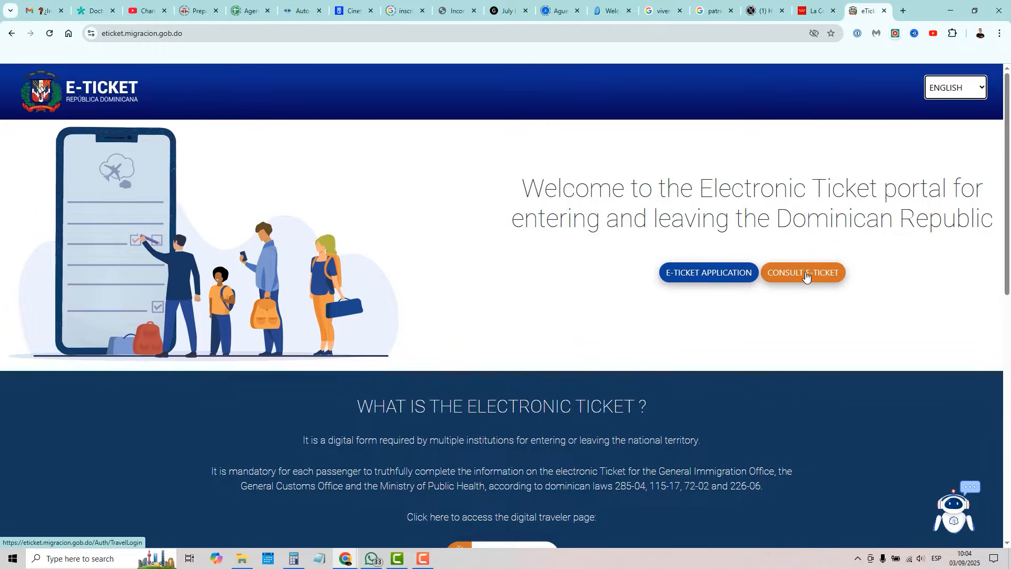
click(699, 278)
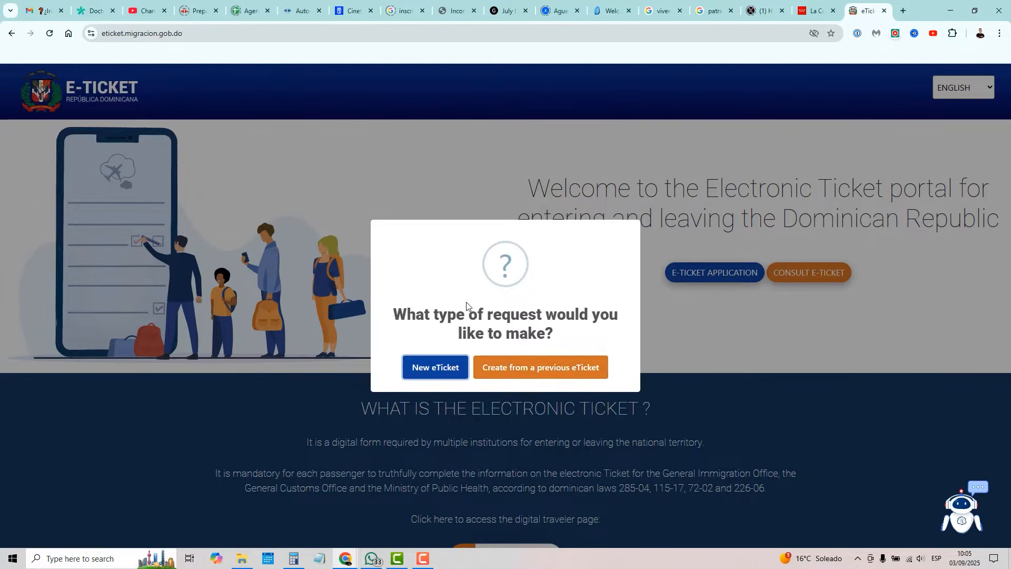
click(440, 370)
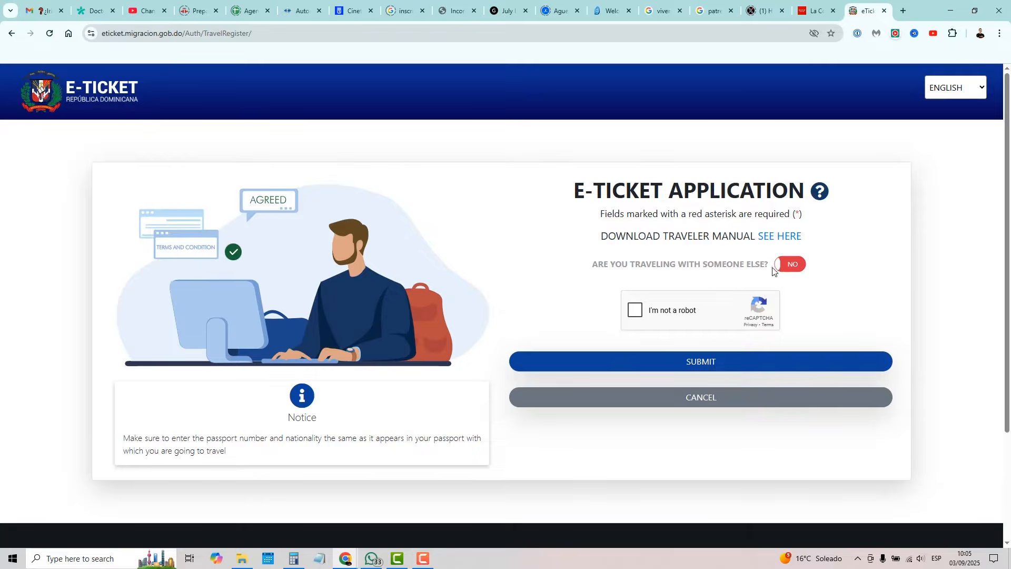
Step: Mark the trip as travelling with one companion, with Couple as the group's nature
click(796, 267)
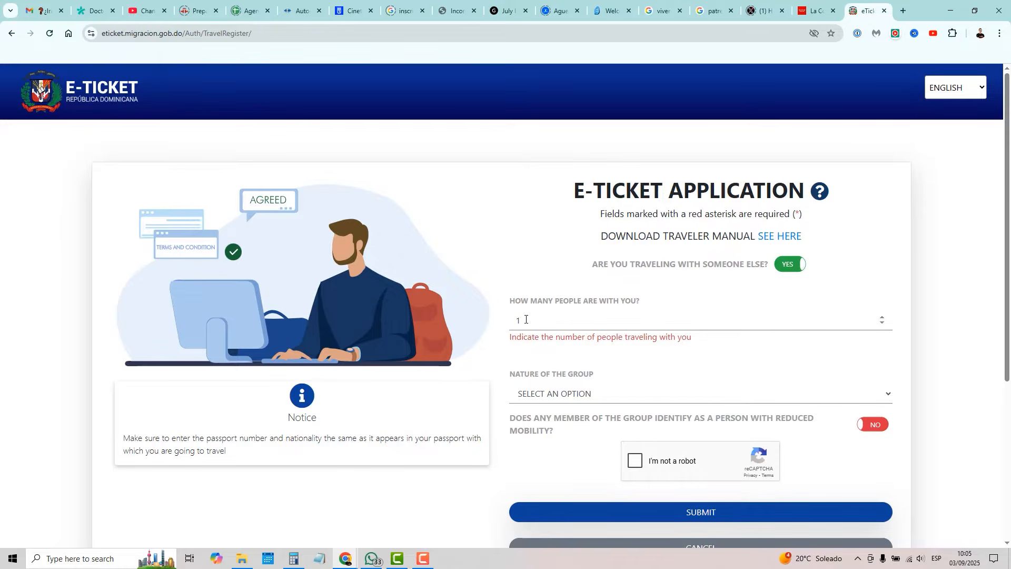
key(BackSpace)
double_click(521, 321)
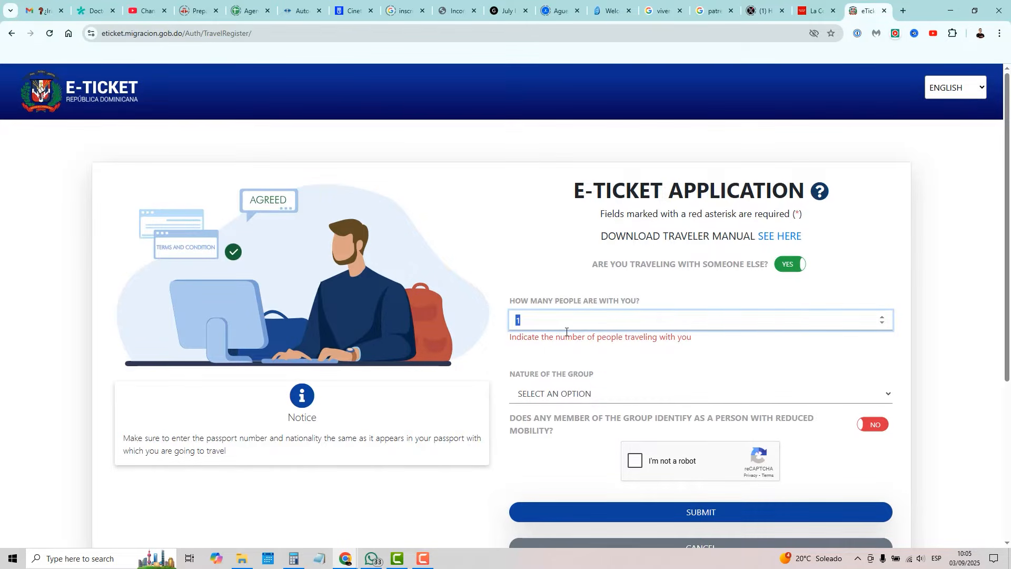
click(883, 318)
click(883, 318)
click(882, 318)
click(882, 318)
click(883, 318)
click(882, 324)
click(882, 324)
double_click(513, 319)
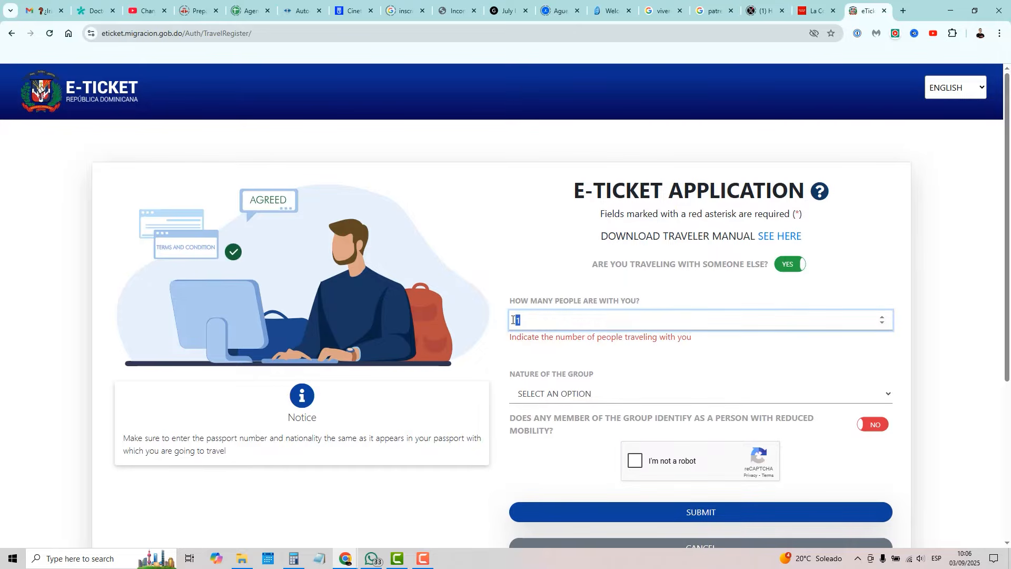
click(584, 394)
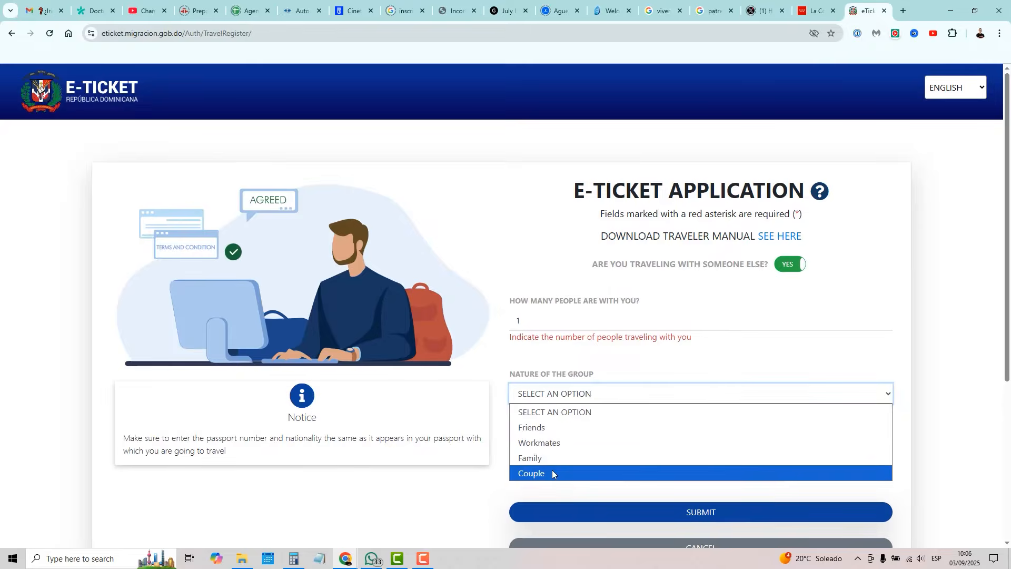
click(537, 474)
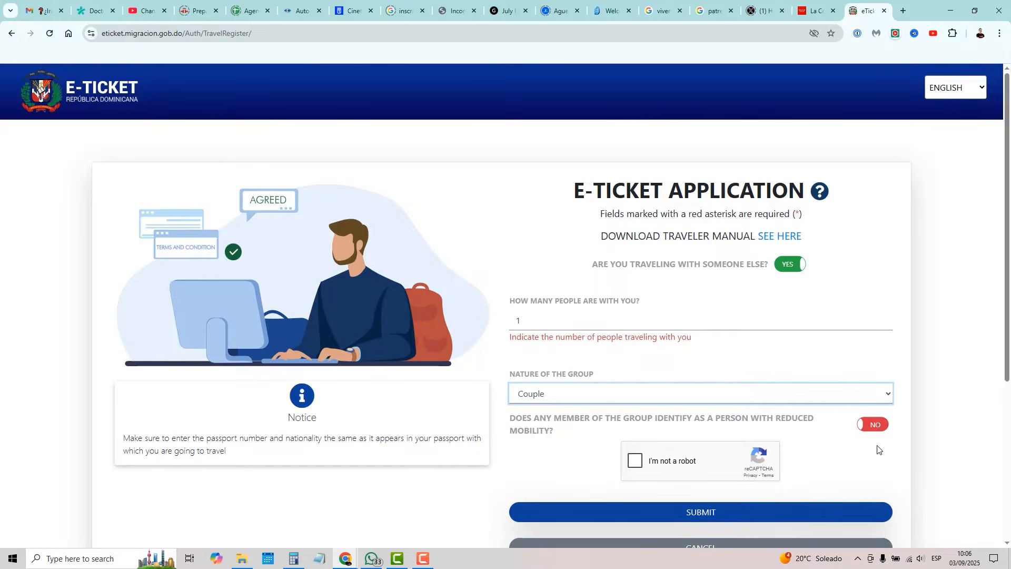
Step: Tick the reCAPTCHA and submit the application
click(637, 466)
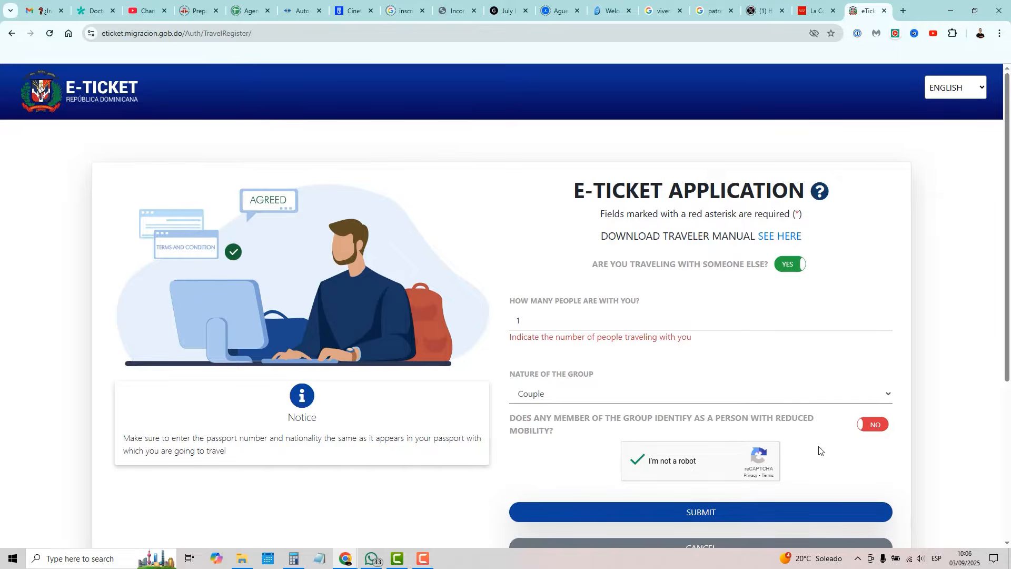
scroll(841, 446, down, 1)
scroll(842, 446, down, 2)
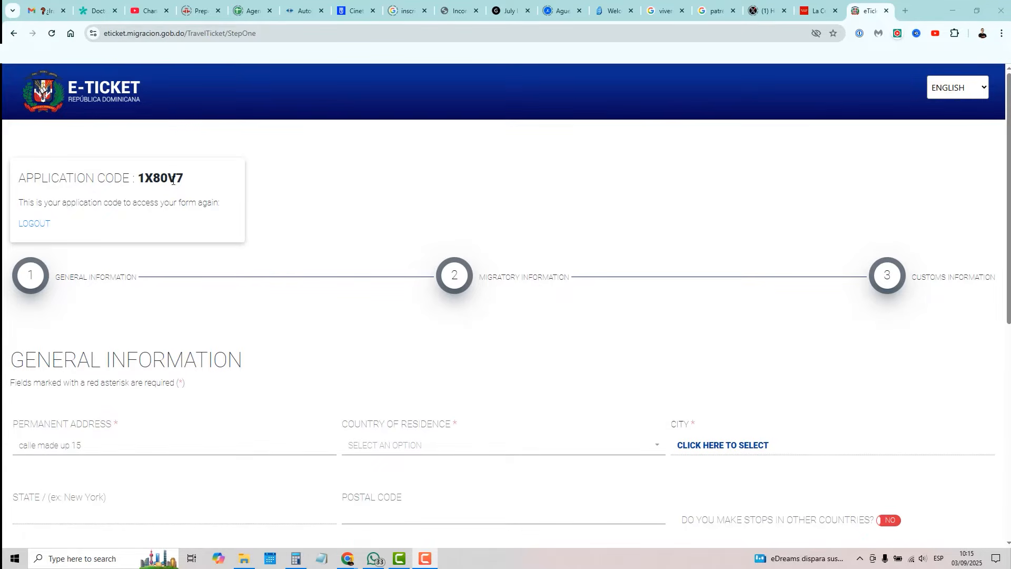
Step: Highlight the application code and the Permanent Address, State and Postal Code fields
drag(191, 179, 140, 177)
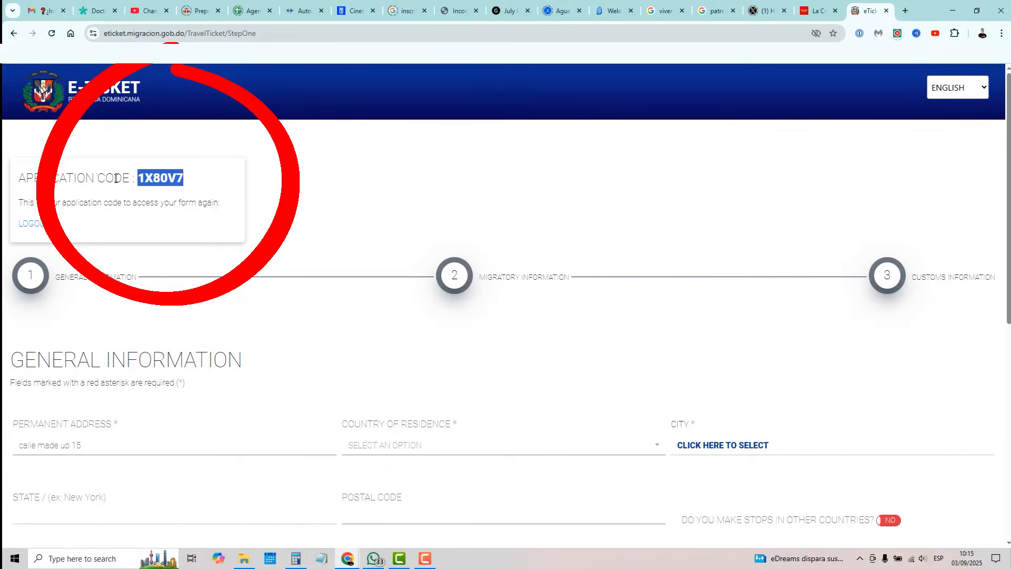
click(163, 178)
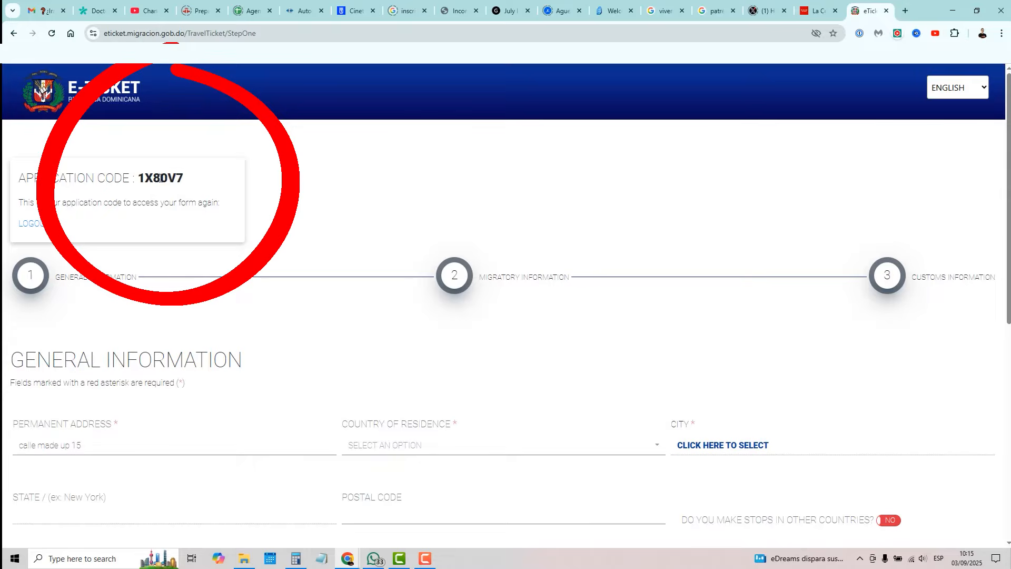
scroll(296, 337, down, 3)
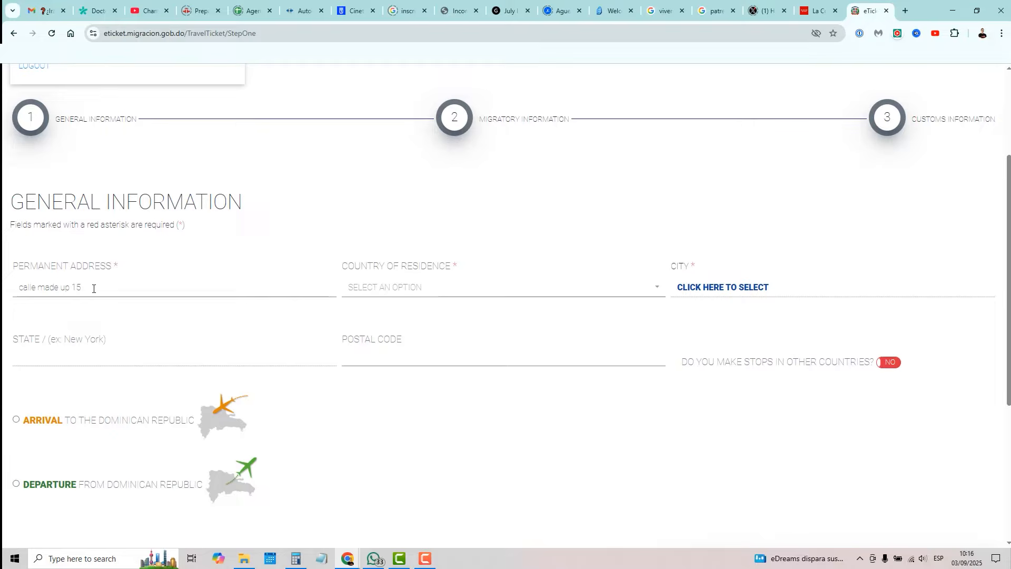
drag(119, 267, 11, 268)
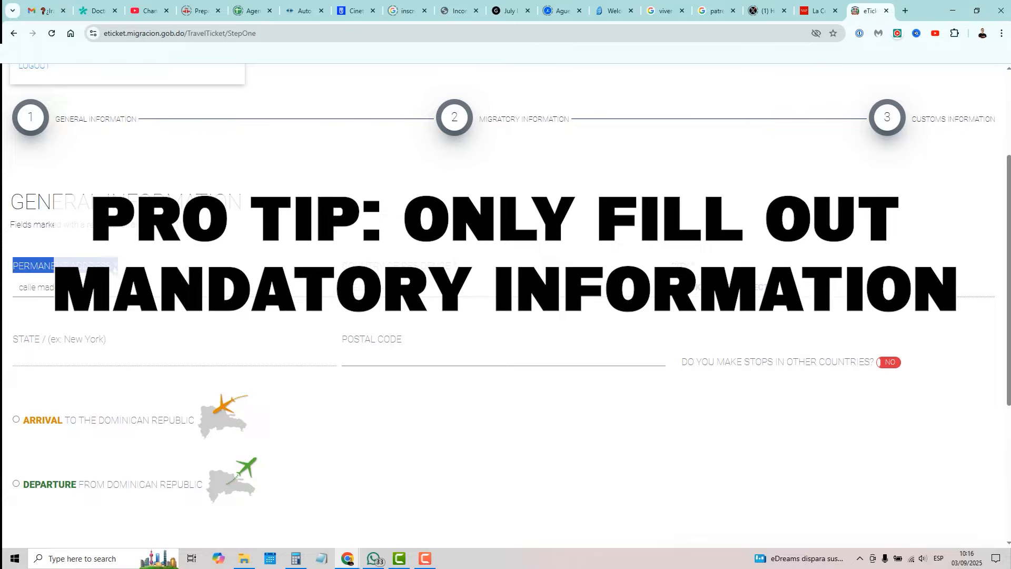
click(115, 268)
drag(119, 267, 115, 266)
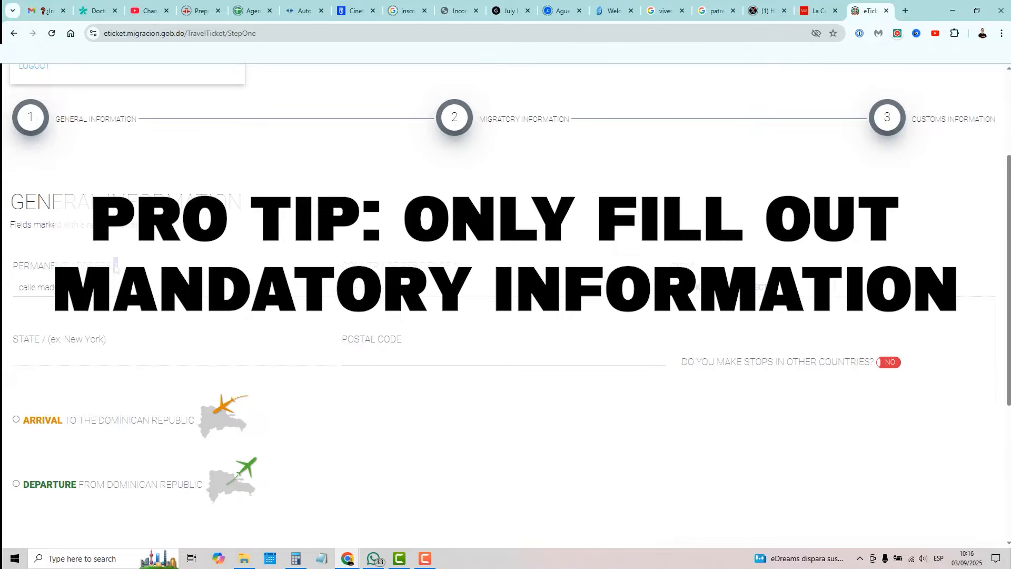
click(96, 343)
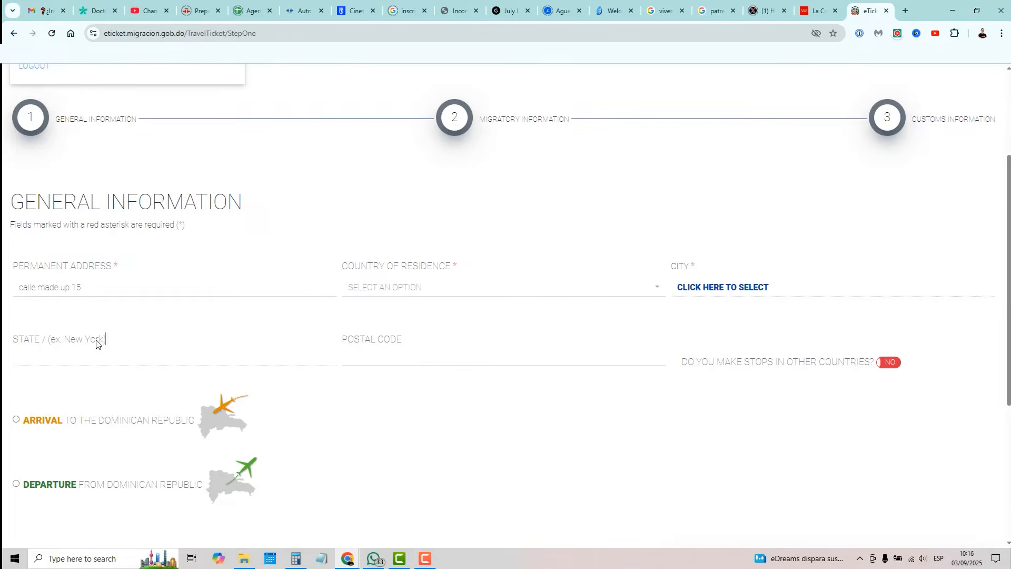
drag(105, 342, 11, 349)
drag(403, 342, 338, 346)
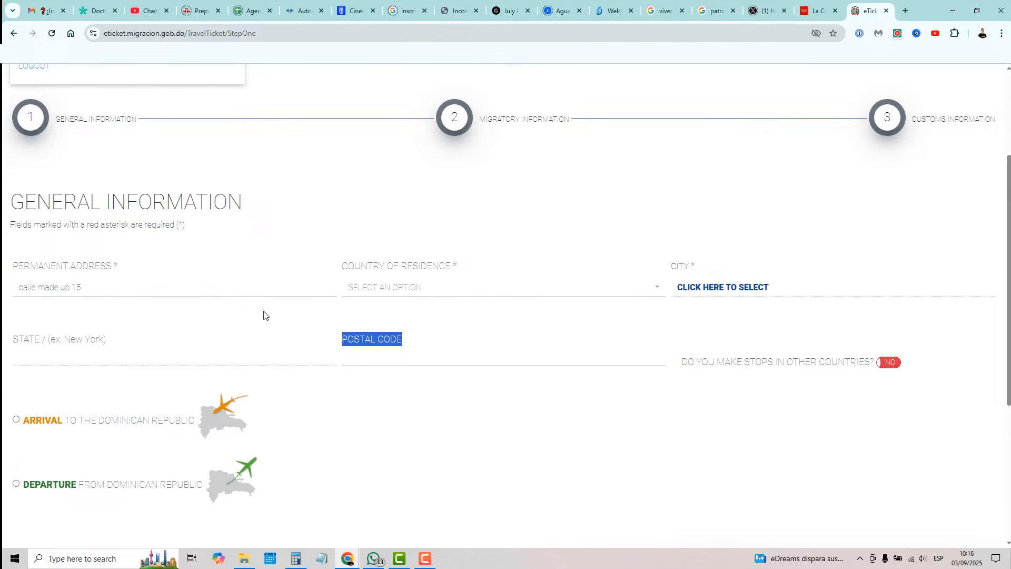
click(125, 289)
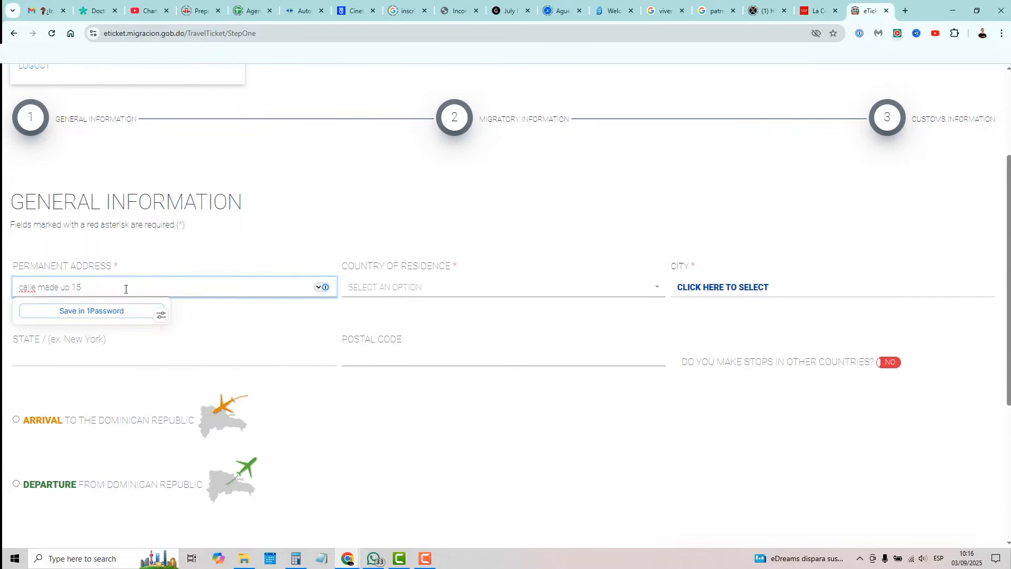
Step: Search 'unite' and set country of residence to United States of America (USA)
click(406, 294)
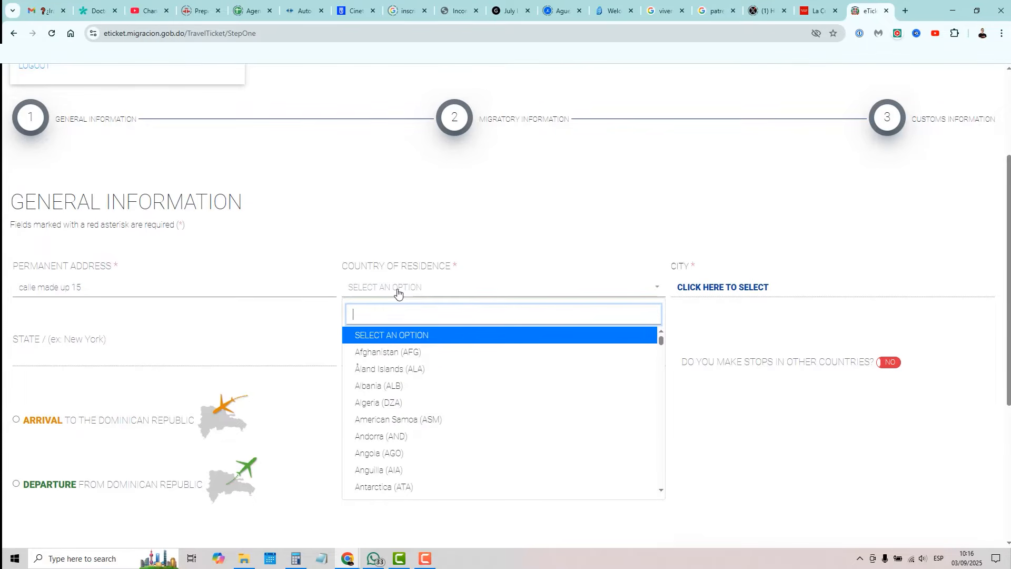
text(unite)
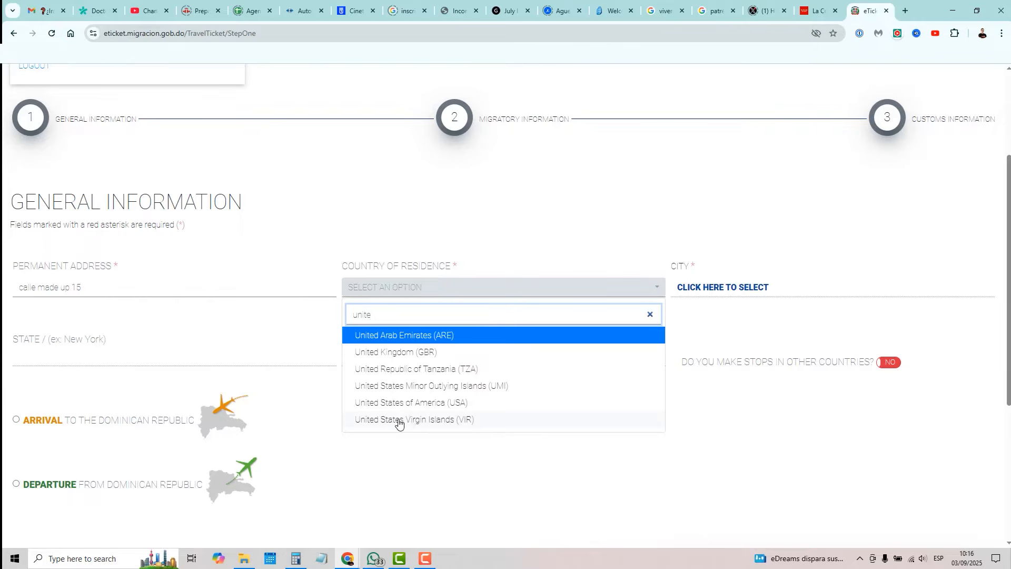
click(392, 403)
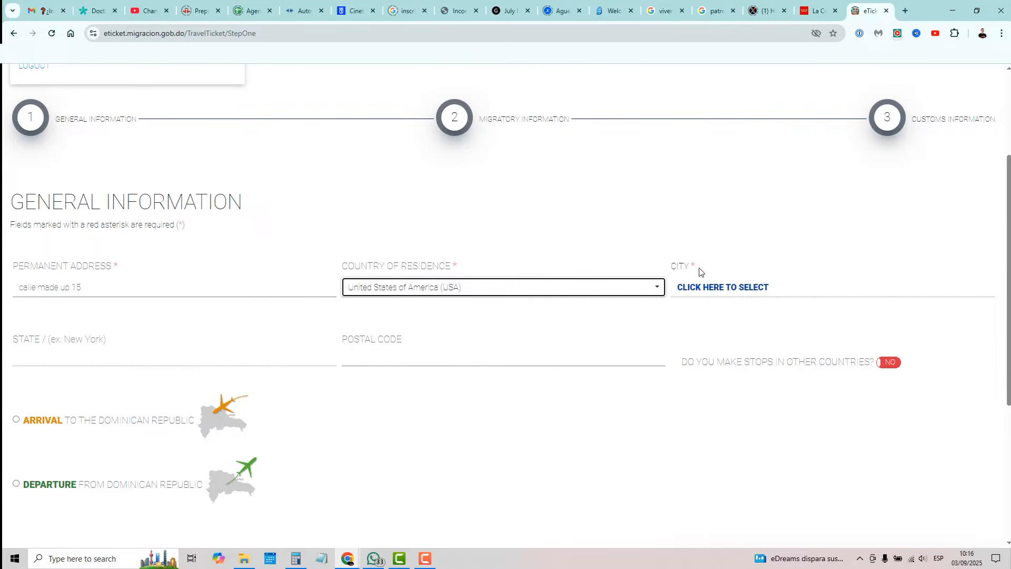
Step: Search 'new york' in the City dialog and pick West New York, New Jersey
click(735, 287)
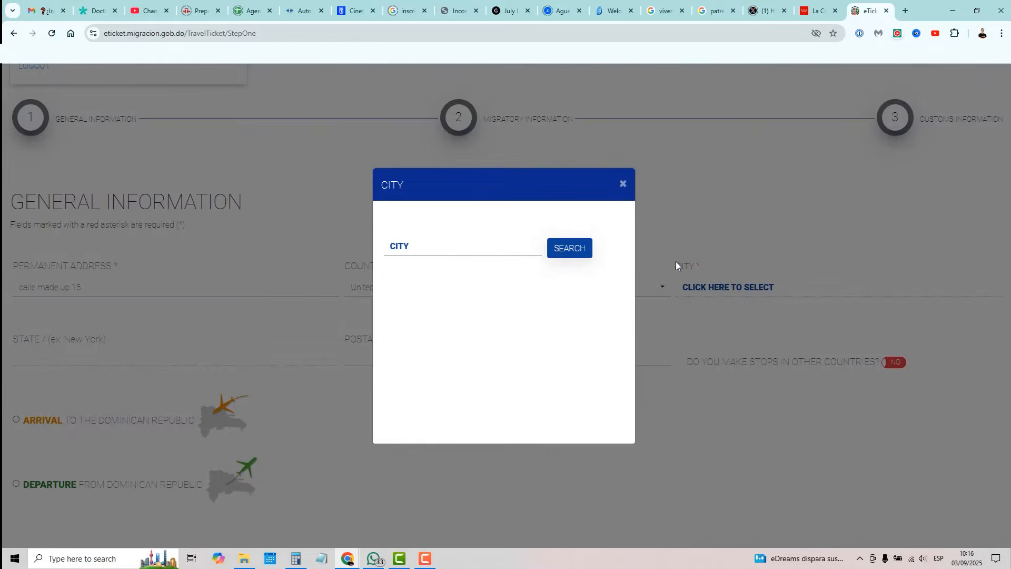
click(403, 250)
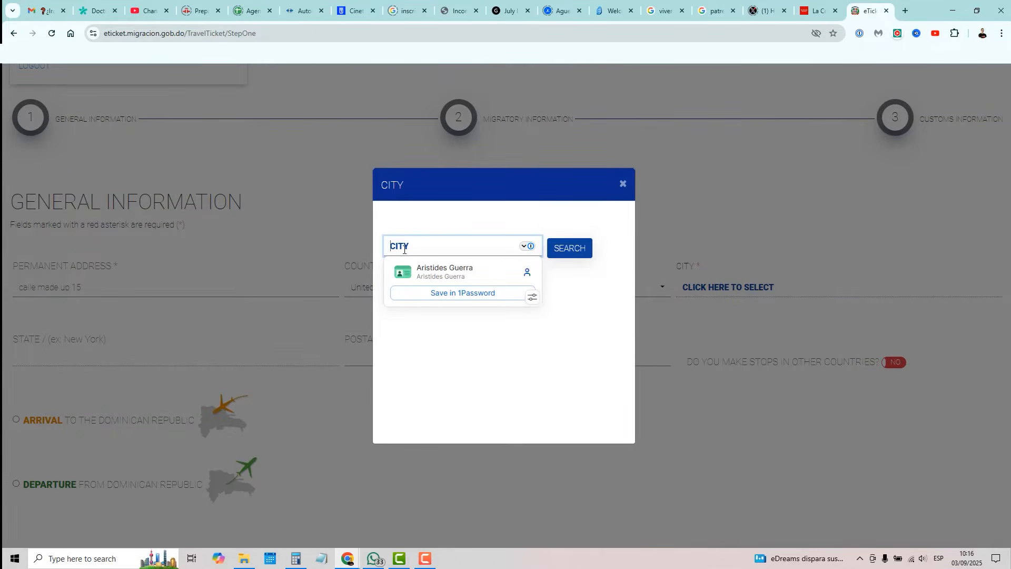
text(new york)
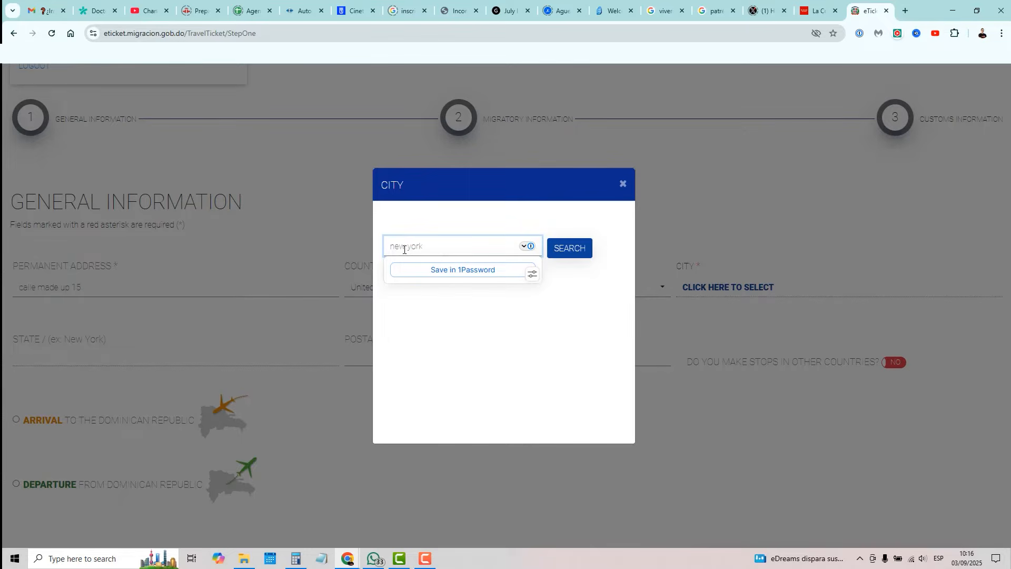
click(573, 254)
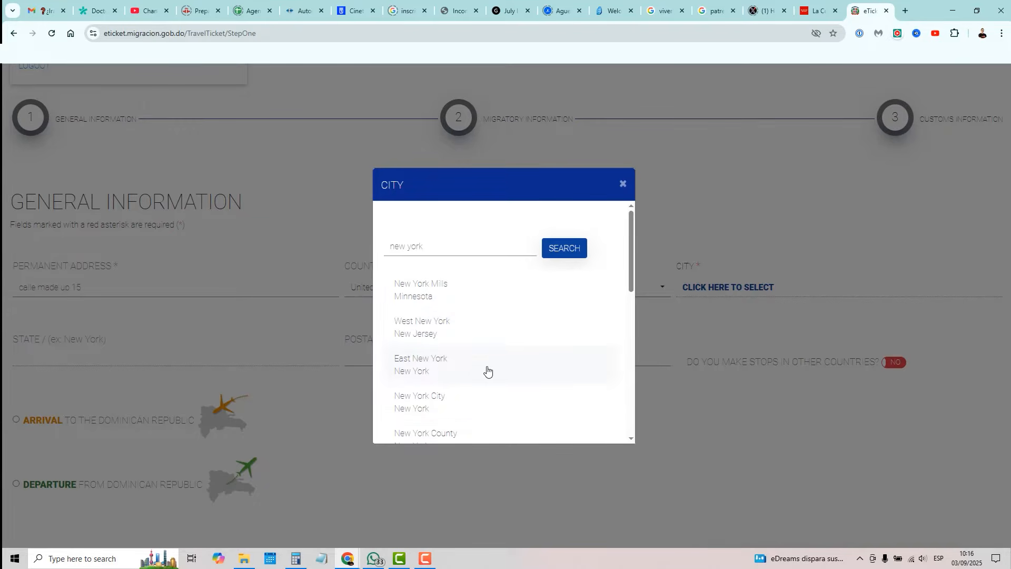
click(428, 331)
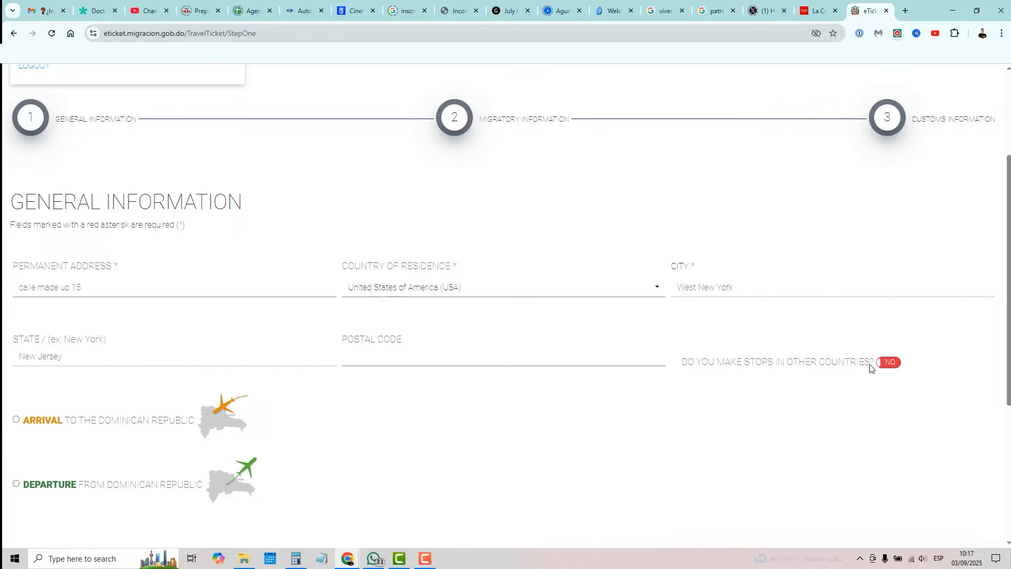
Step: Choose Arrival to the Dominican Republic and advance with Next
scroll(366, 439, down, 2)
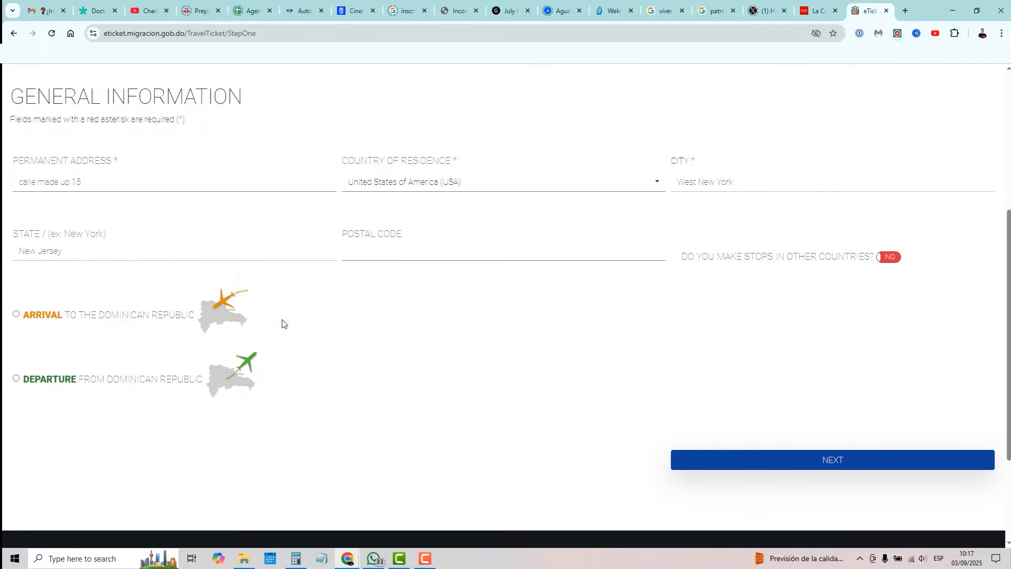
click(16, 315)
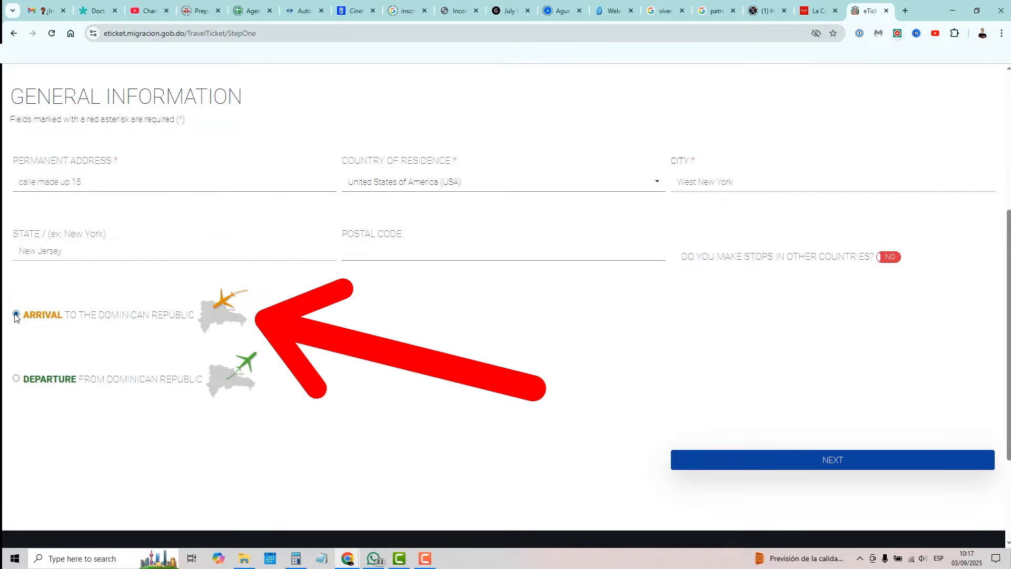
click(847, 463)
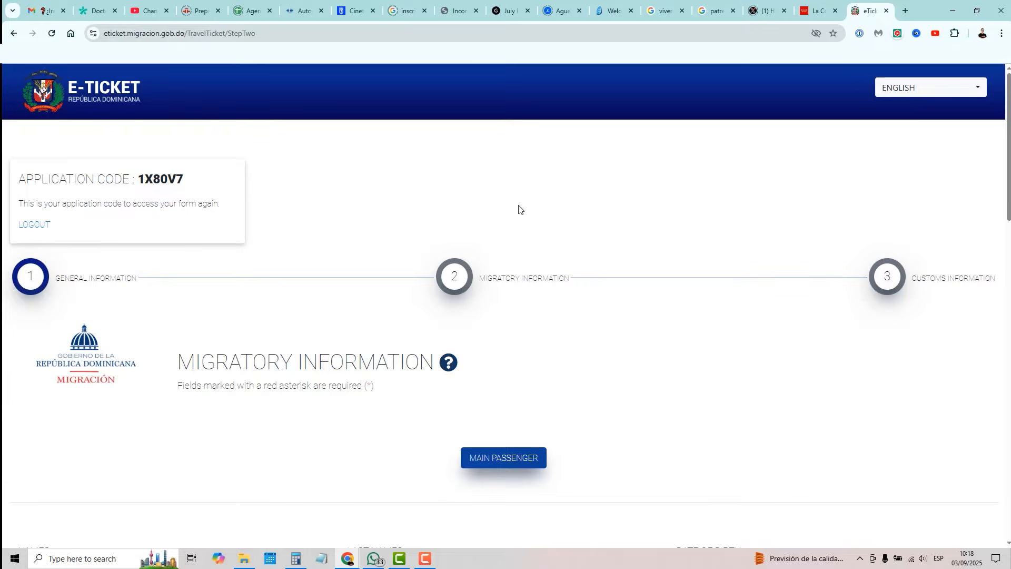
Step: Check the Gender and Place of Birth lists, then answer Yes to differing passport nationality
scroll(526, 206, down, 6)
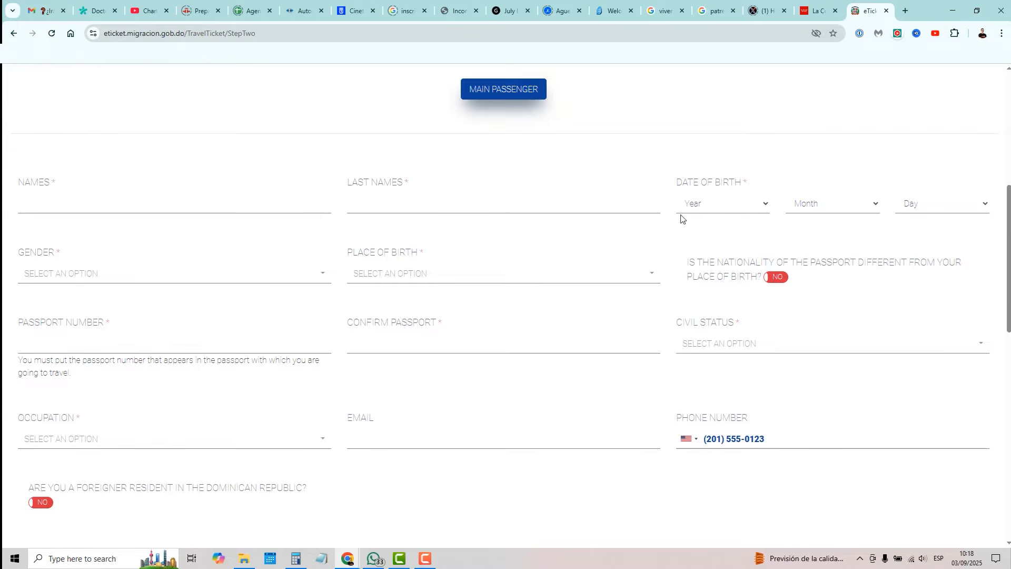
click(122, 278)
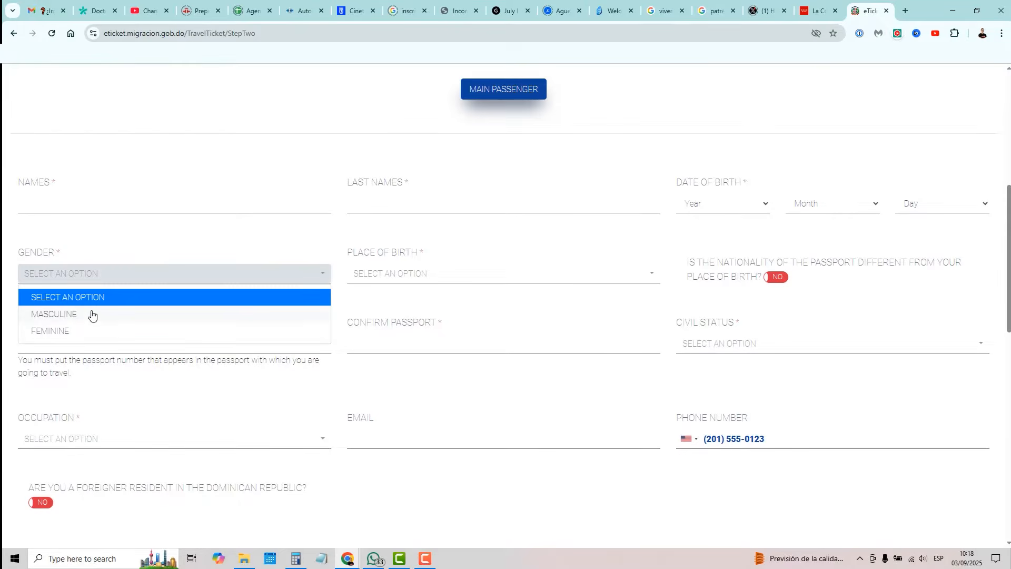
click(398, 280)
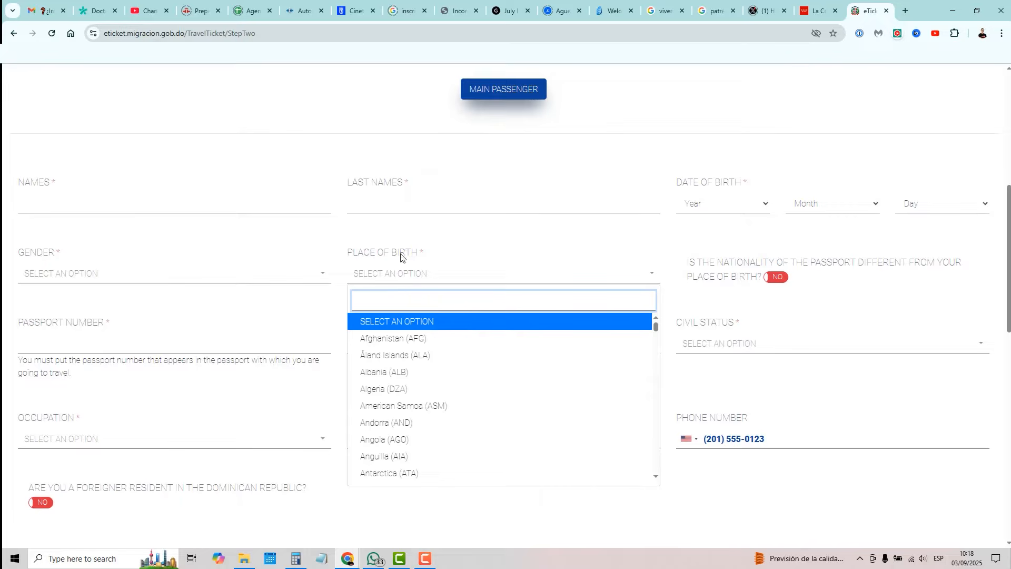
click(468, 240)
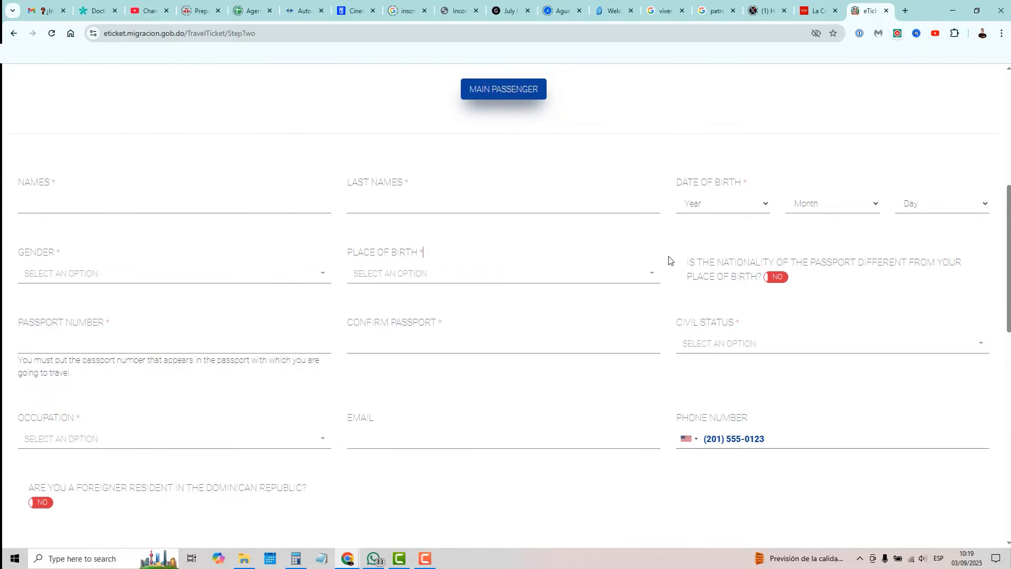
click(770, 282)
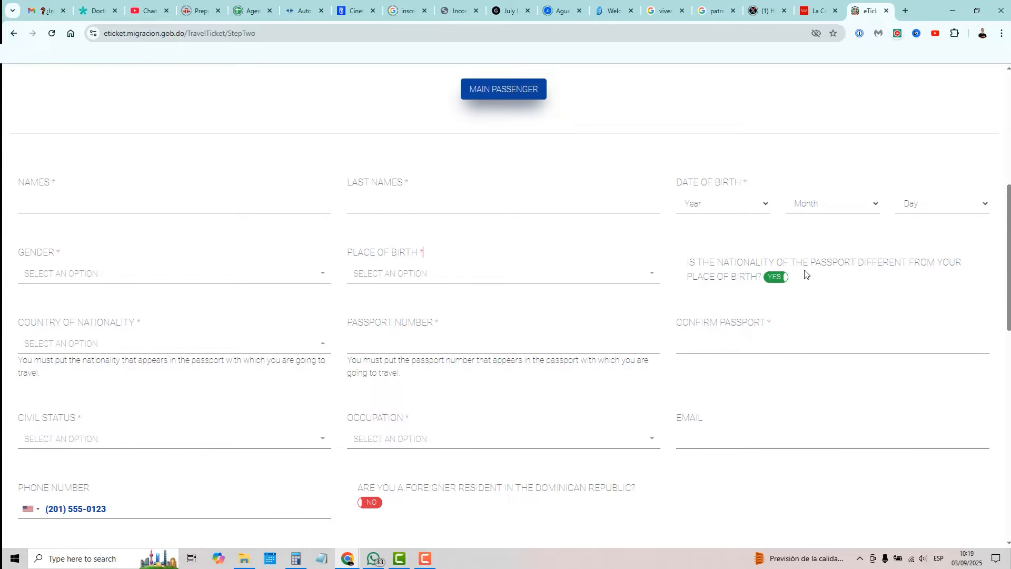
Step: Set passport nationality back to No and visit the passport number and civil status fields
click(783, 283)
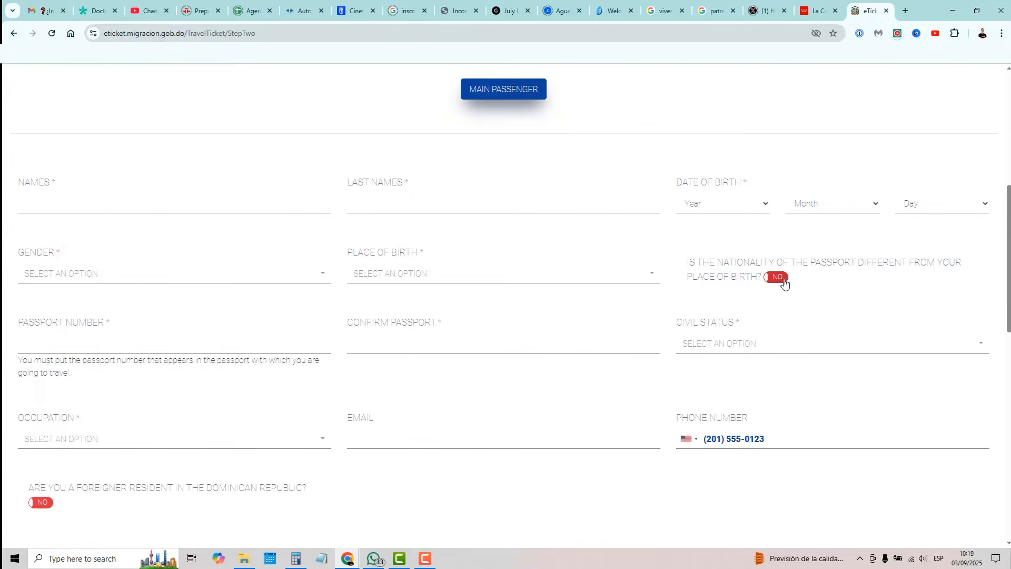
click(90, 340)
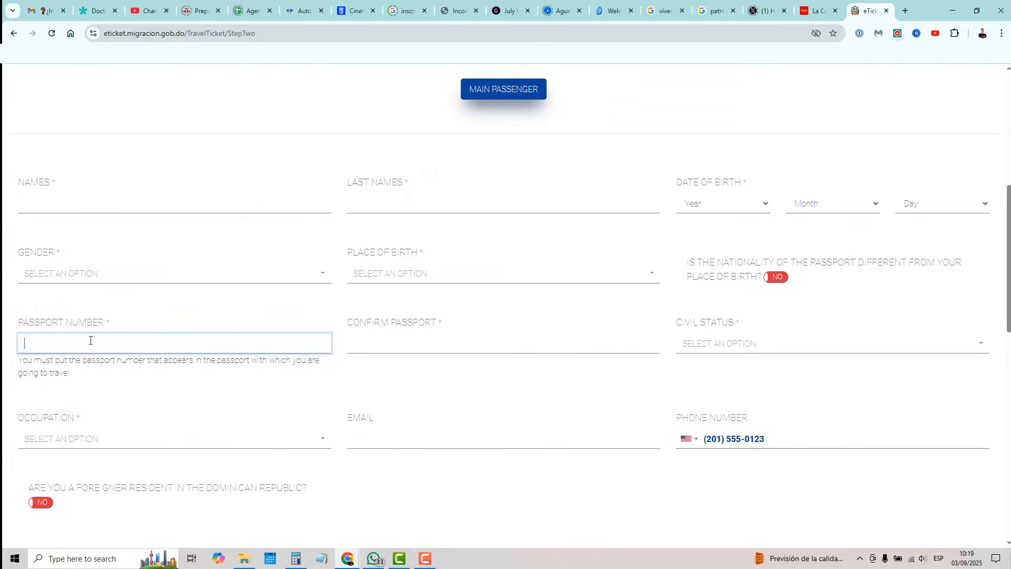
click(405, 345)
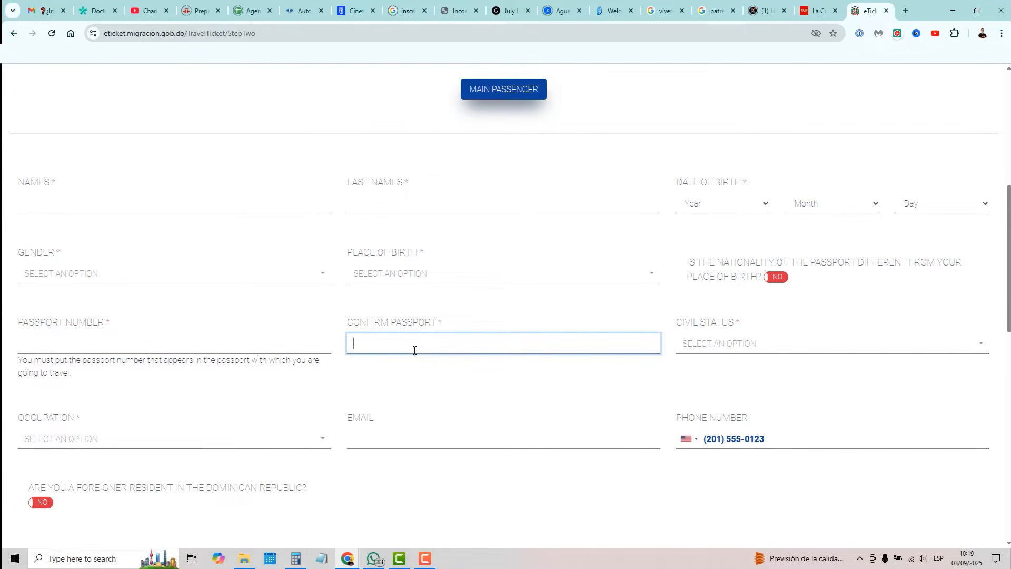
click(750, 348)
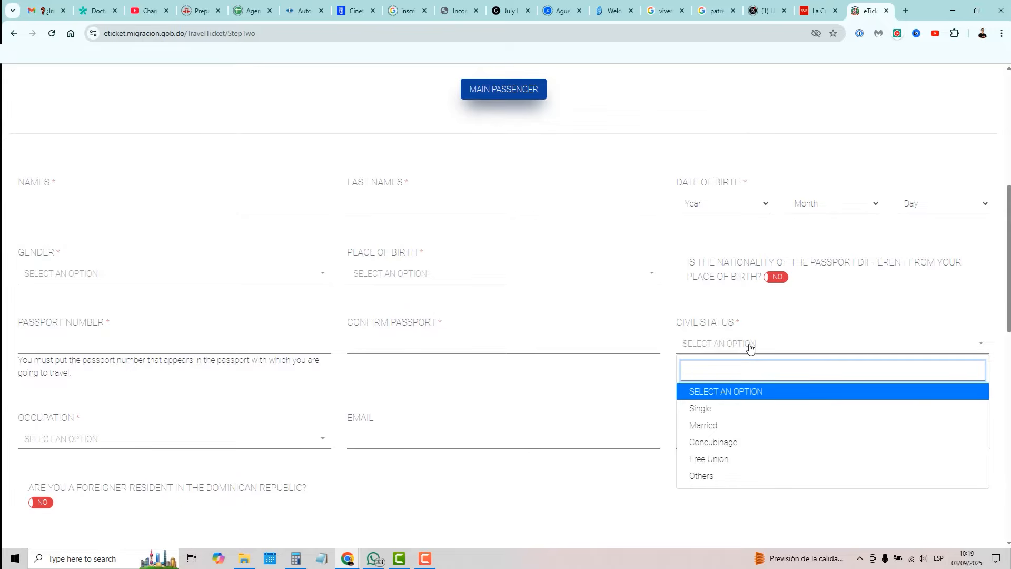
click(665, 308)
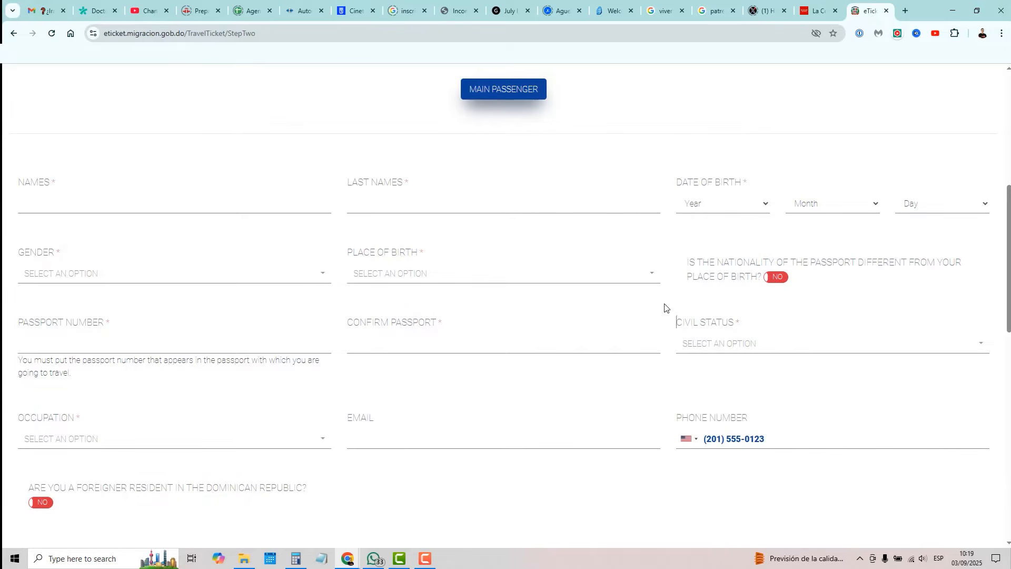
Step: Browse the Occupation list and place the cursor in the Email field
scroll(664, 309, down, 3)
click(291, 286)
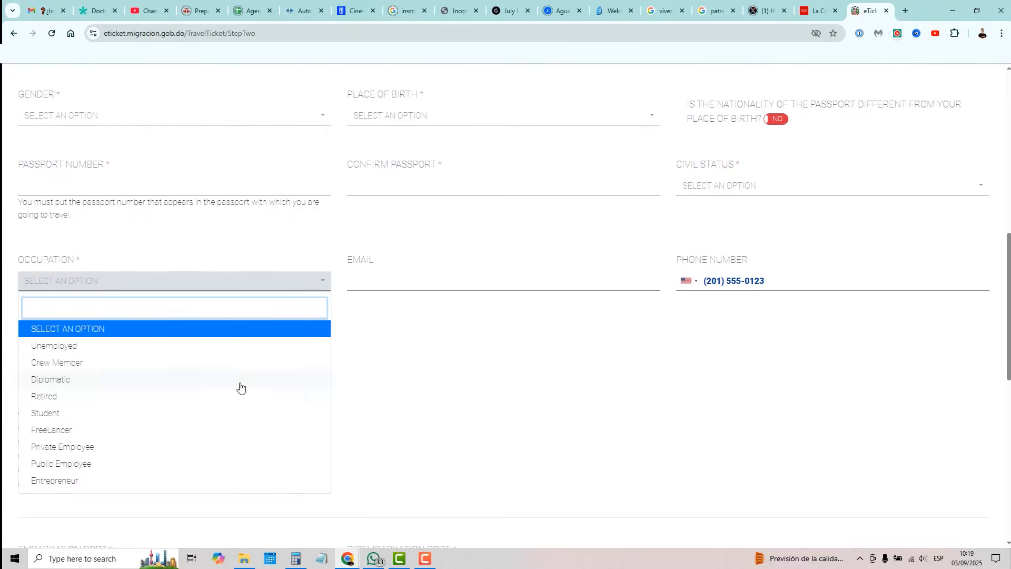
scroll(240, 388, down, 2)
scroll(183, 317, up, 1)
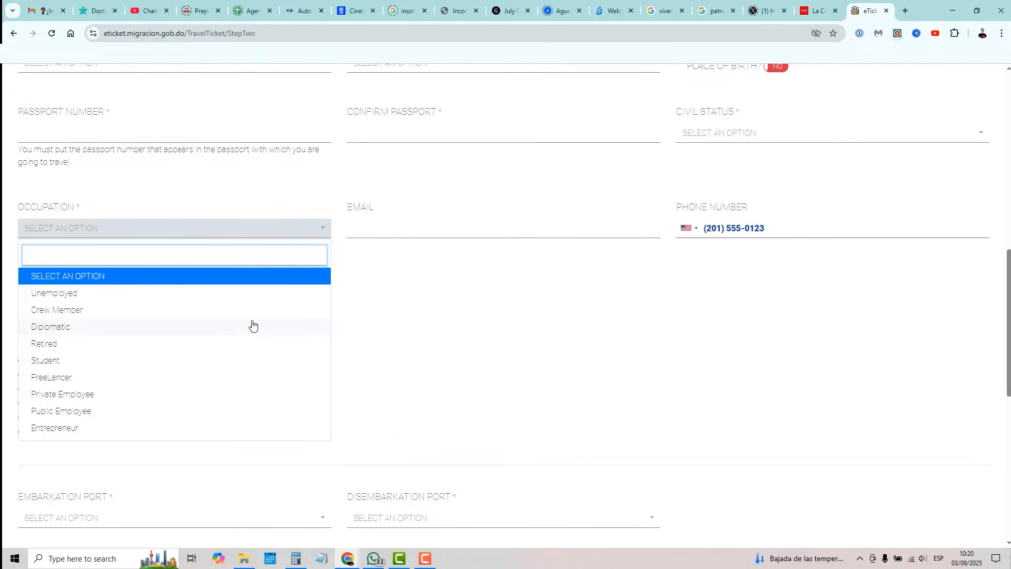
click(380, 224)
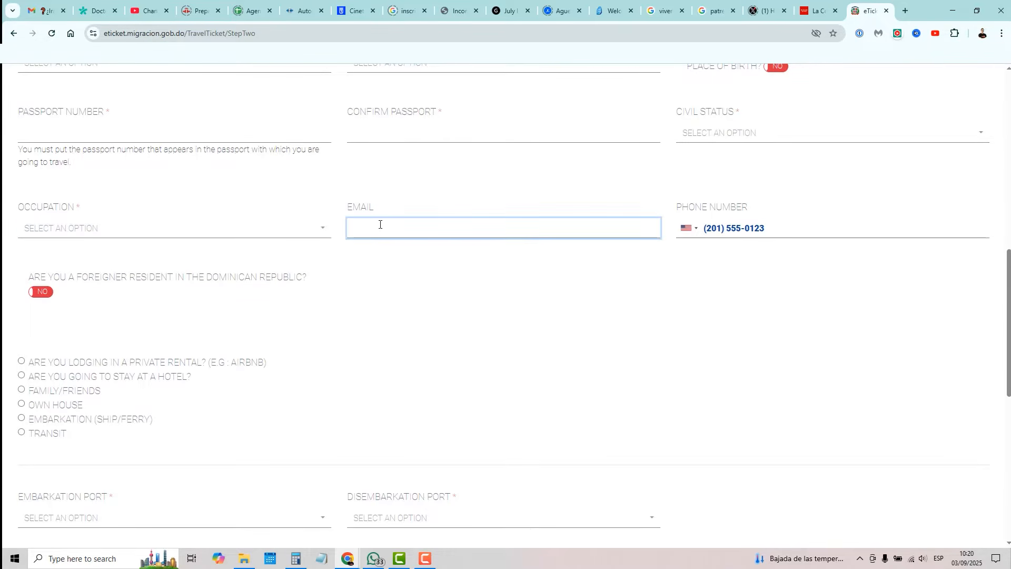
drag(375, 206, 342, 207)
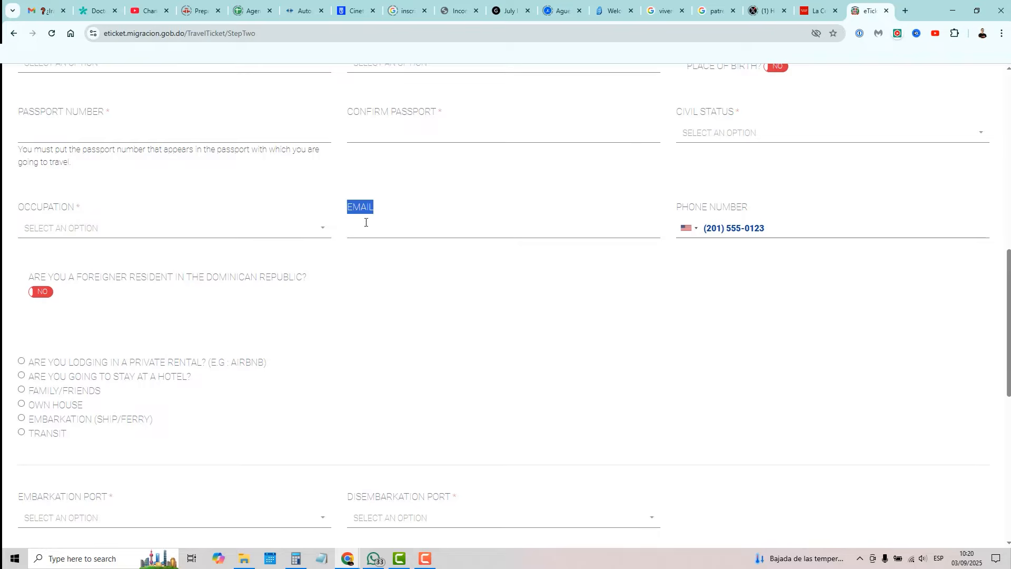
click(374, 229)
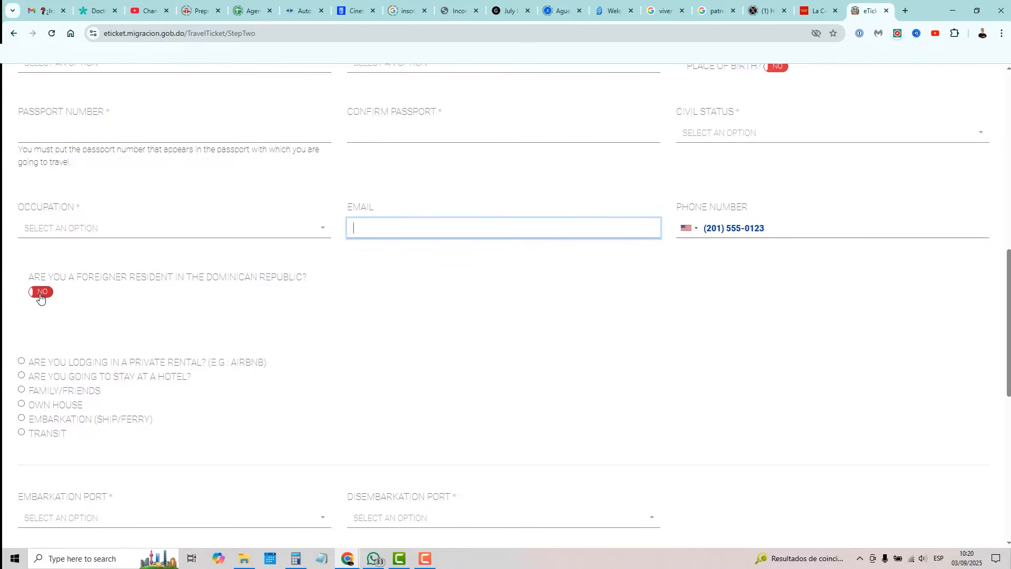
scroll(40, 297, down, 2)
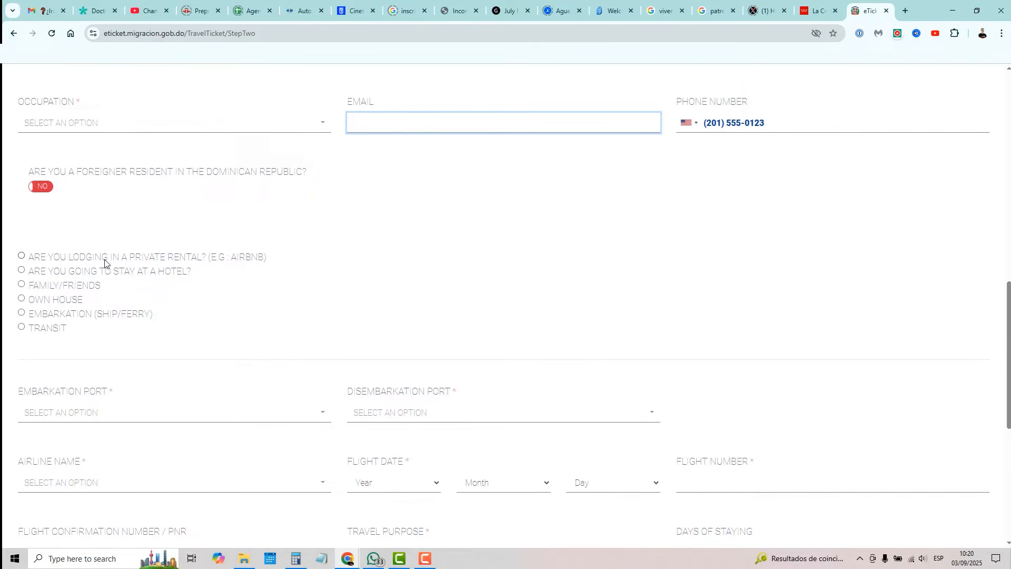
Step: Choose a hotel stay and select Barcelo Bávaro Beach from the hotel list
click(22, 256)
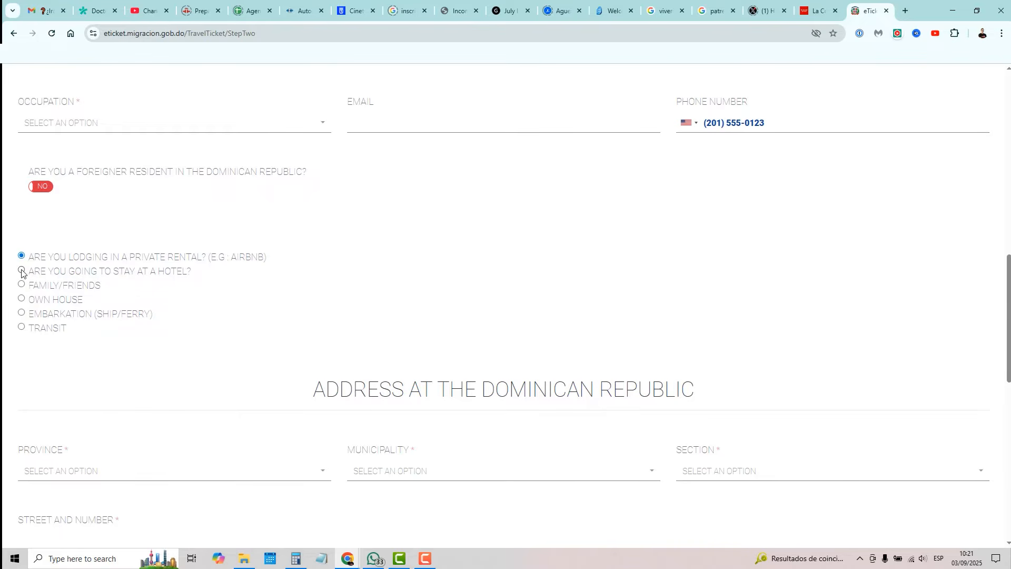
click(22, 270)
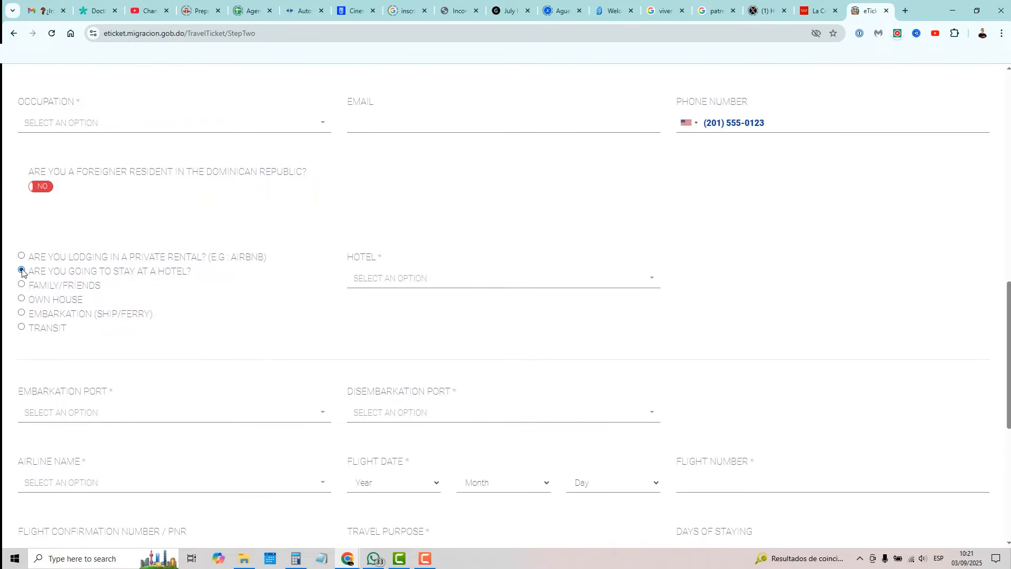
click(486, 279)
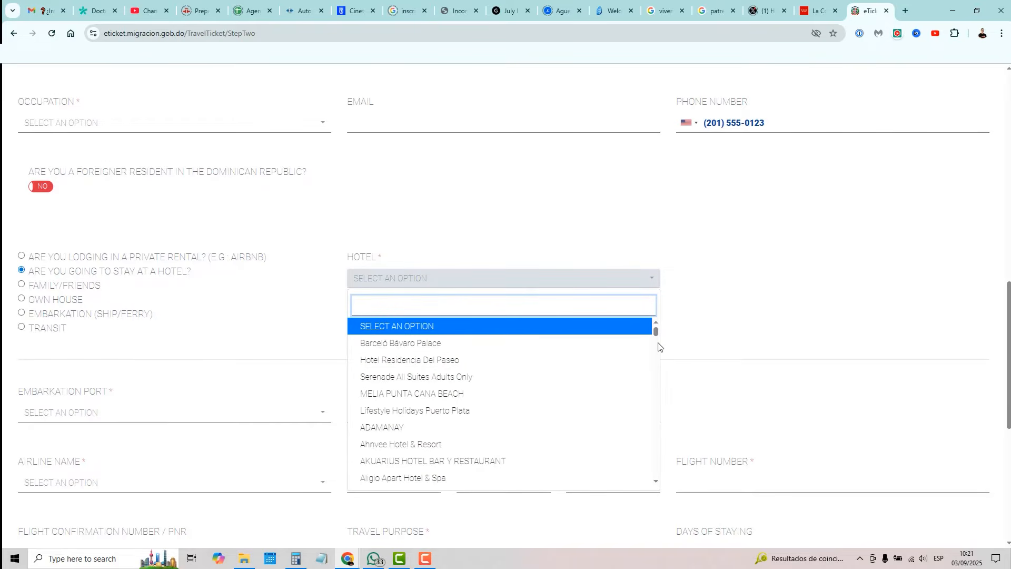
drag(657, 332, 658, 483)
drag(657, 480, 656, 323)
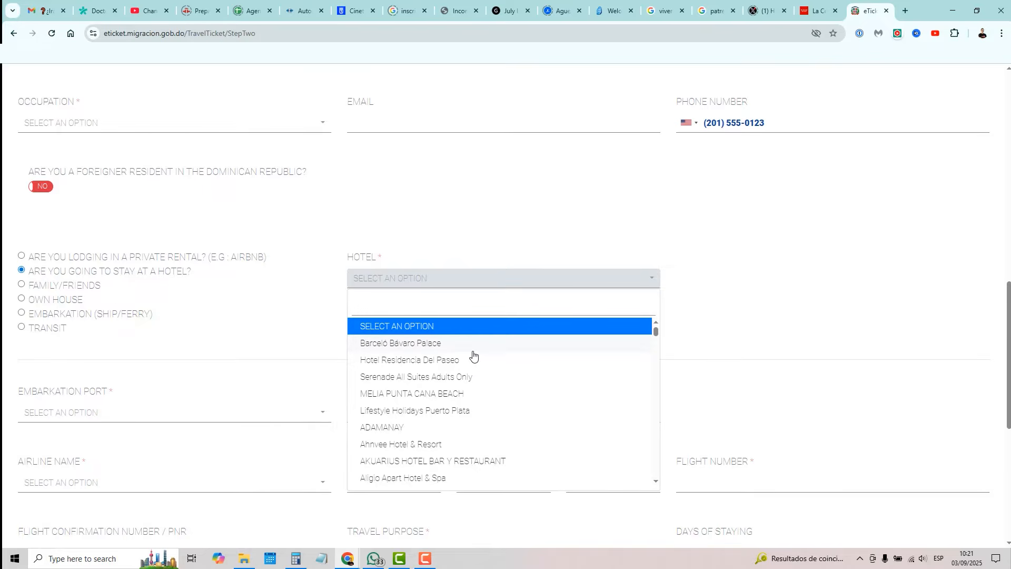
scroll(532, 386, down, 3)
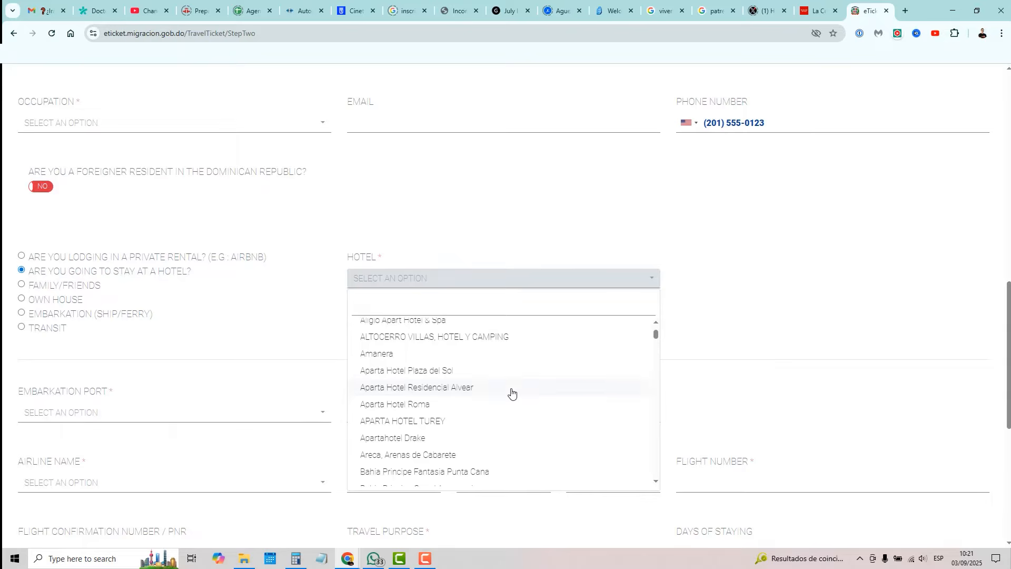
scroll(532, 400, down, 3)
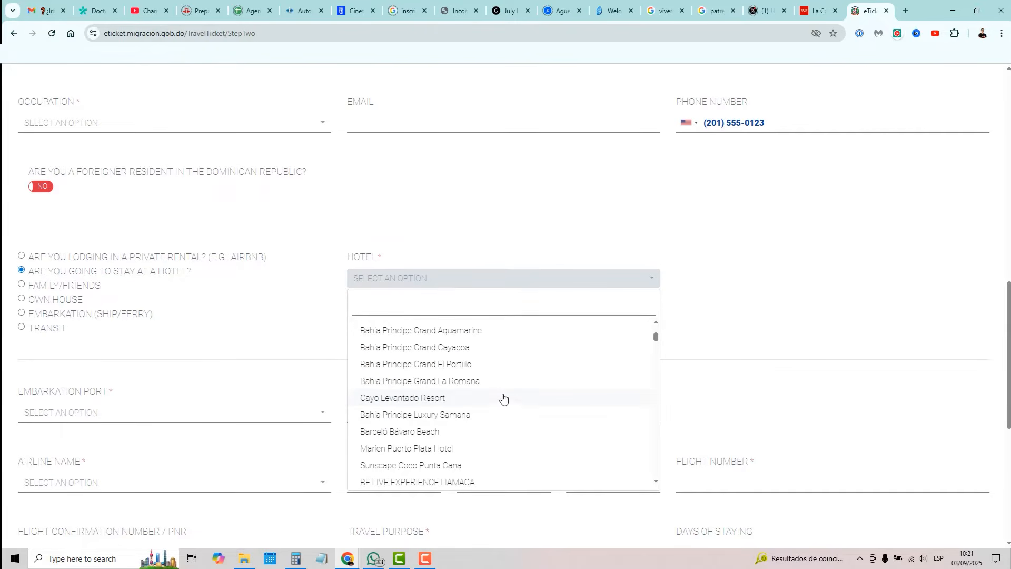
click(417, 433)
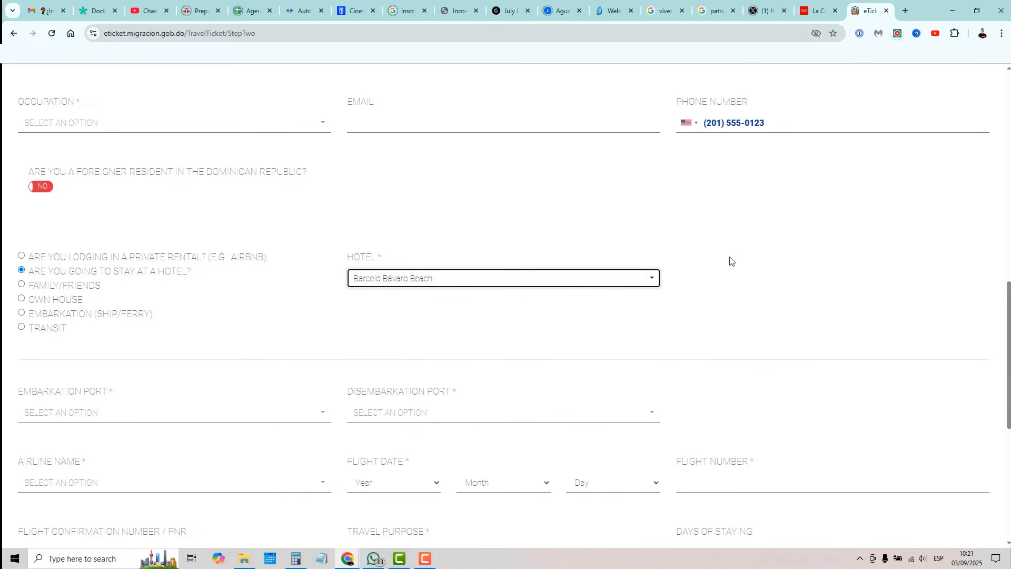
scroll(118, 260, down, 3)
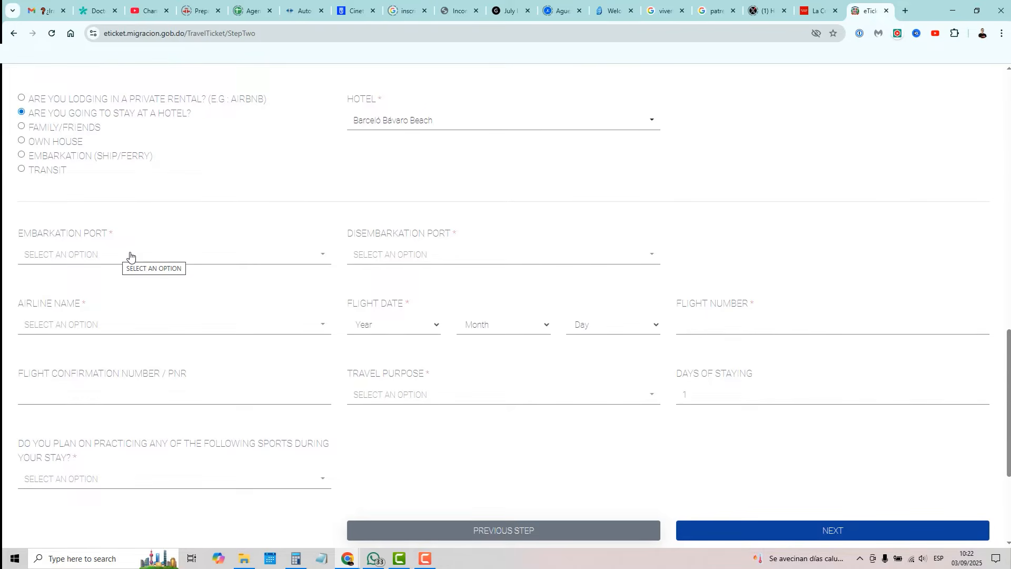
Step: Set embarkation JFK, disembarkation PUJ Punta Cana, and airline DL - Delta Air Lines
click(131, 254)
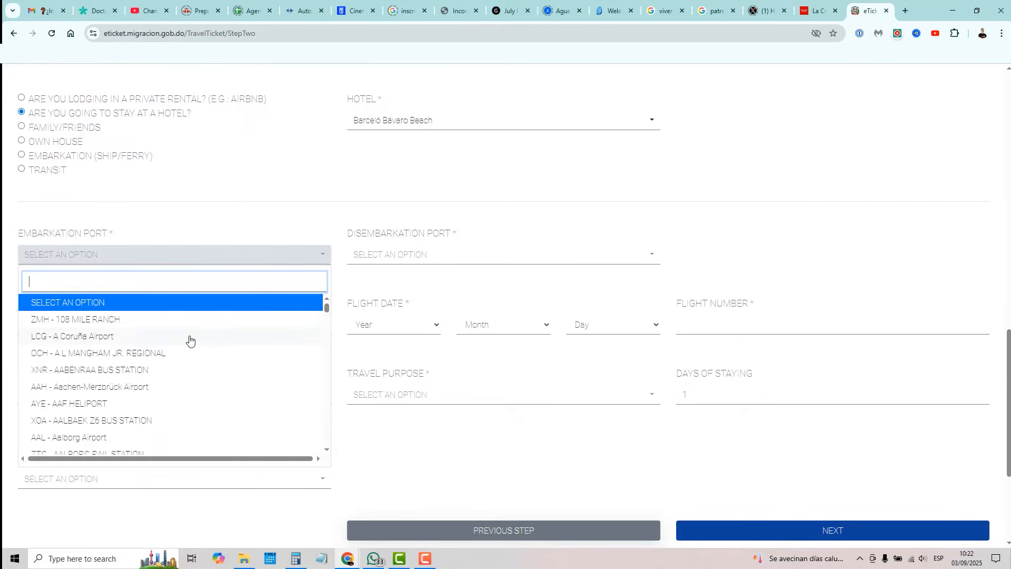
text(jfk)
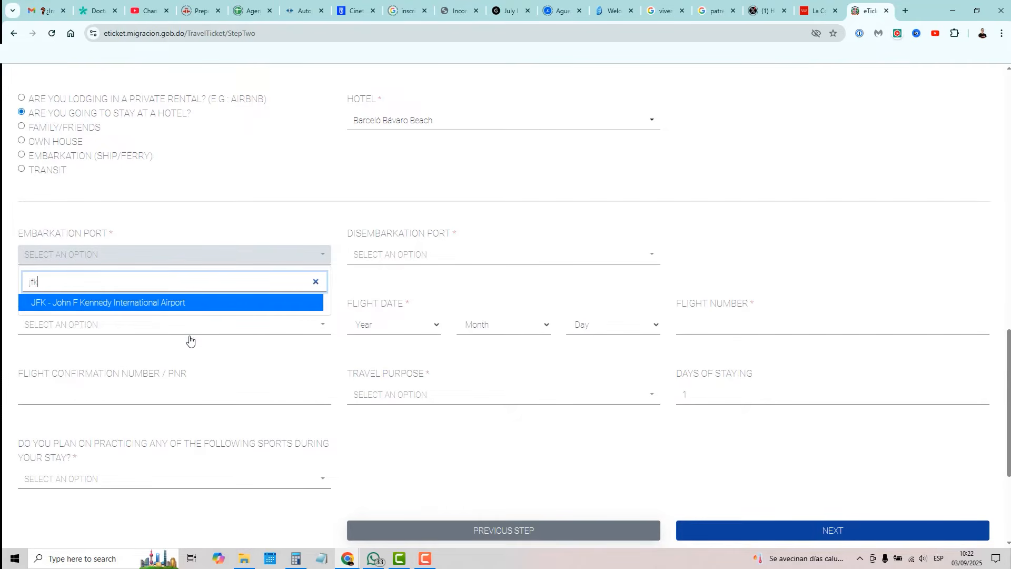
click(169, 304)
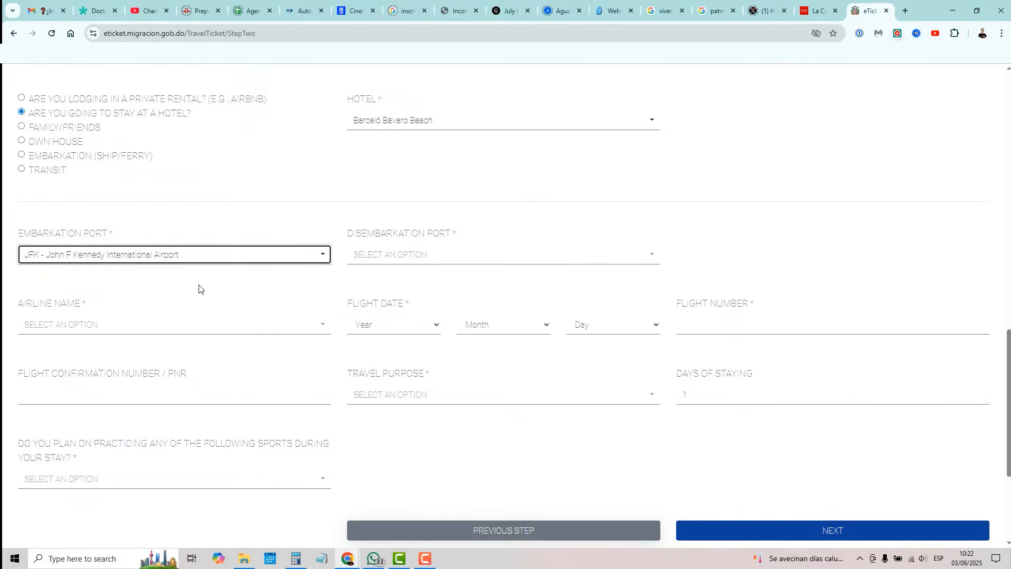
click(415, 254)
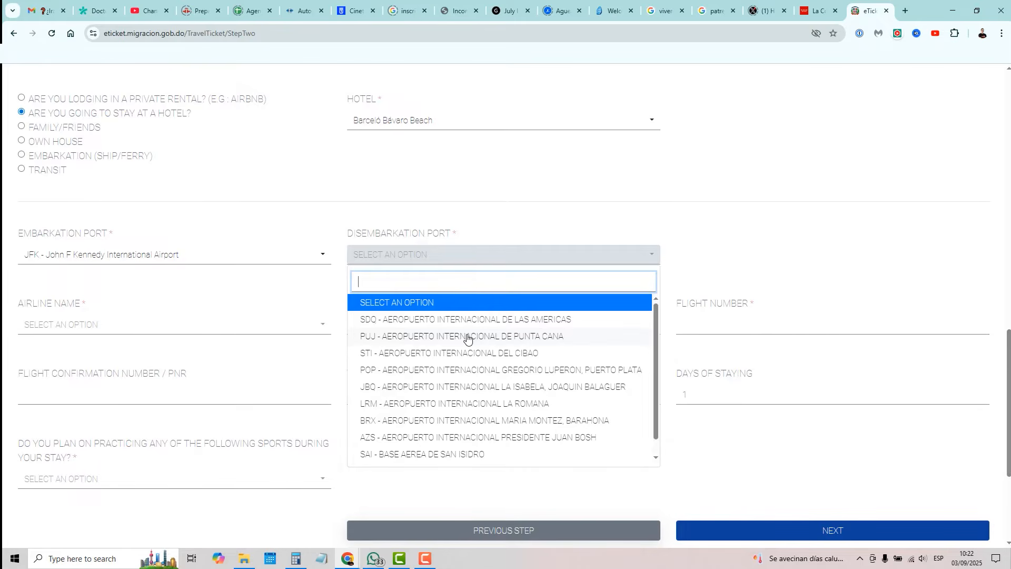
click(467, 338)
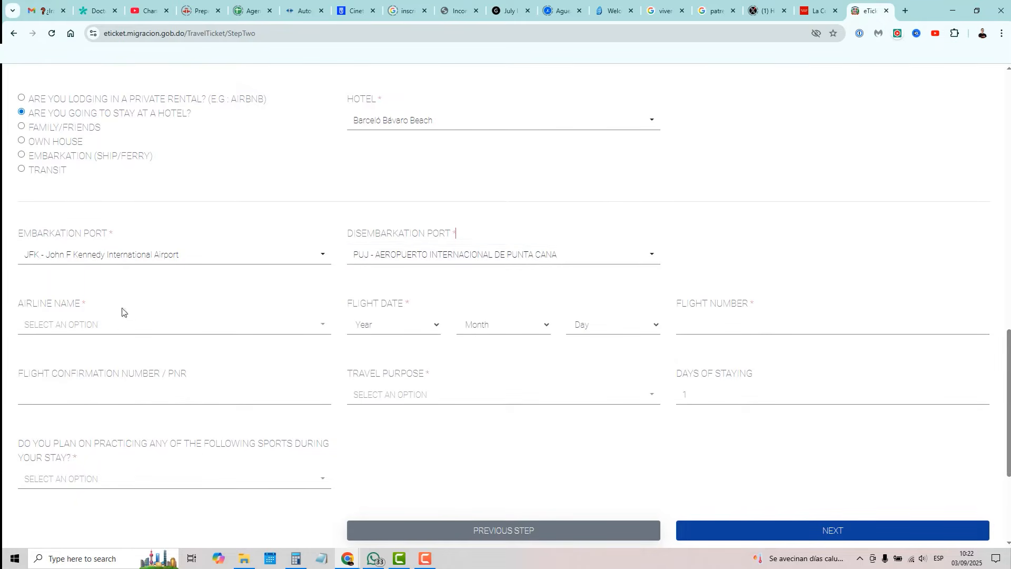
click(105, 326)
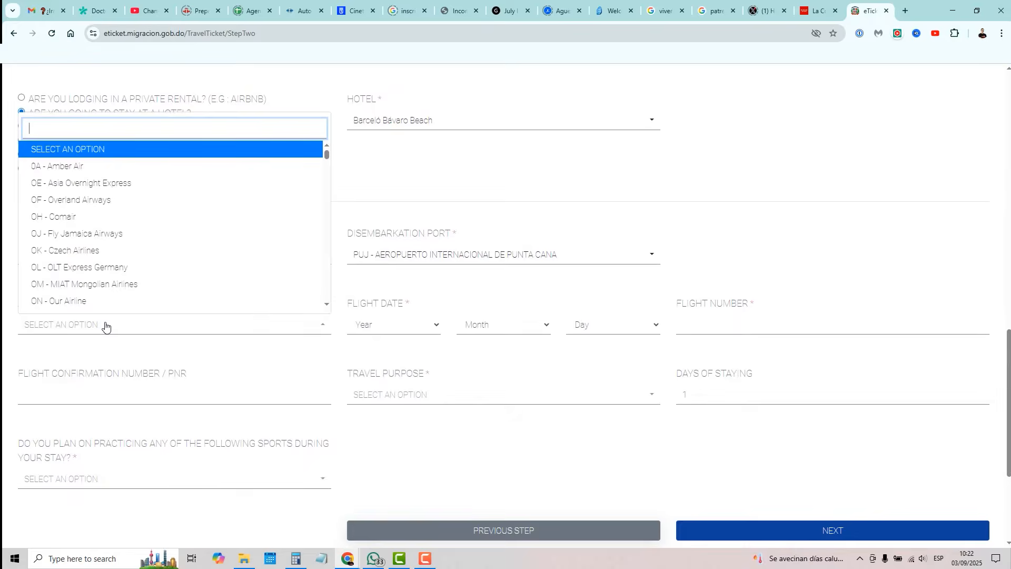
text(del)
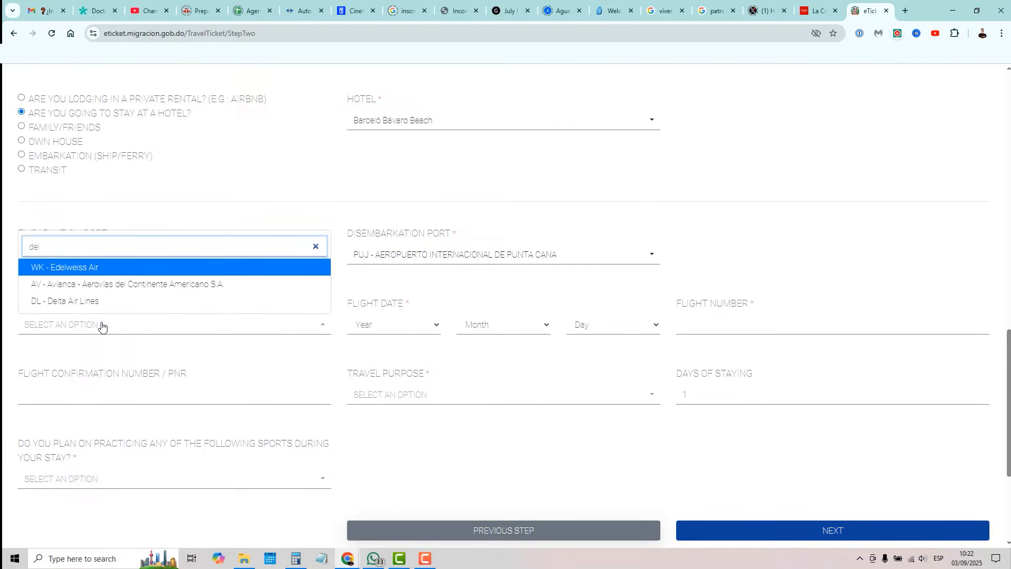
click(84, 301)
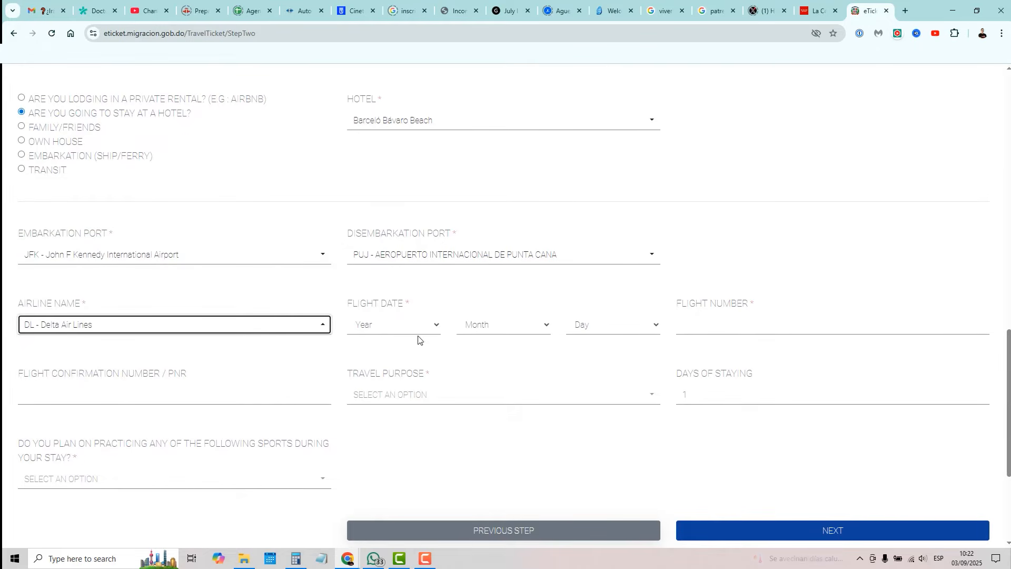
click(698, 326)
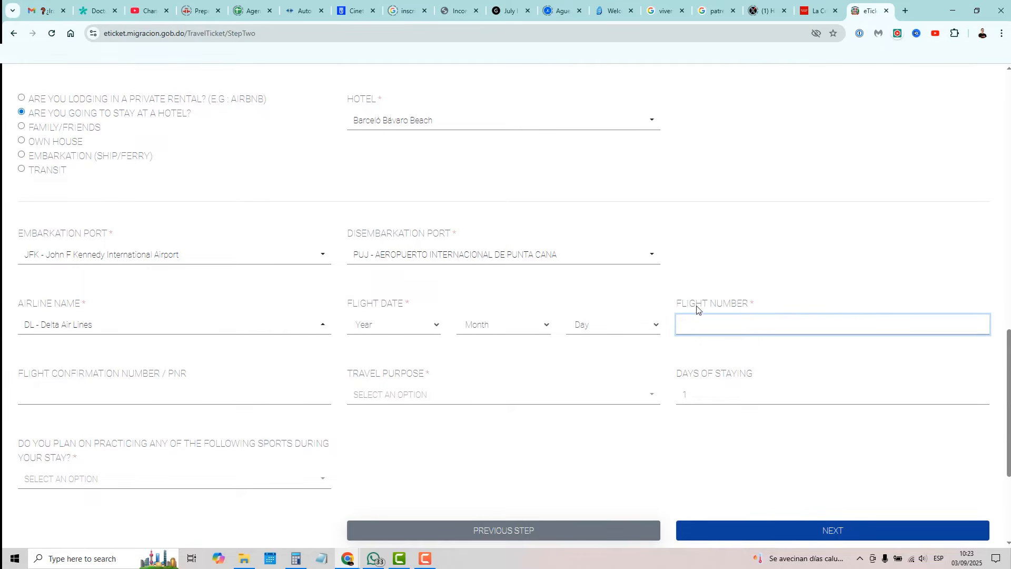
Step: Enter flight number 5305, leaving the airline as Delta
text(5305)
click(54, 327)
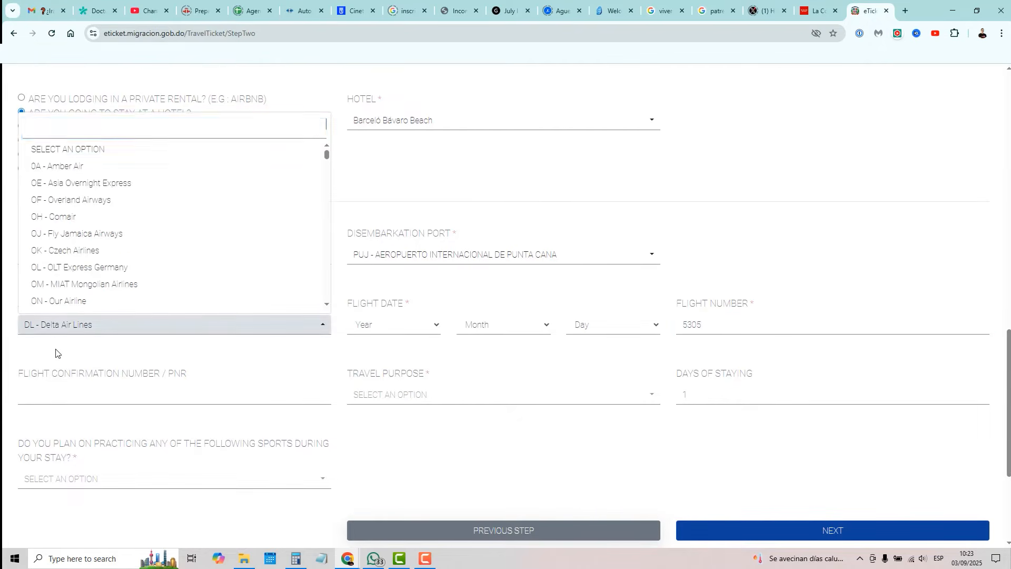
click(58, 352)
double_click(723, 323)
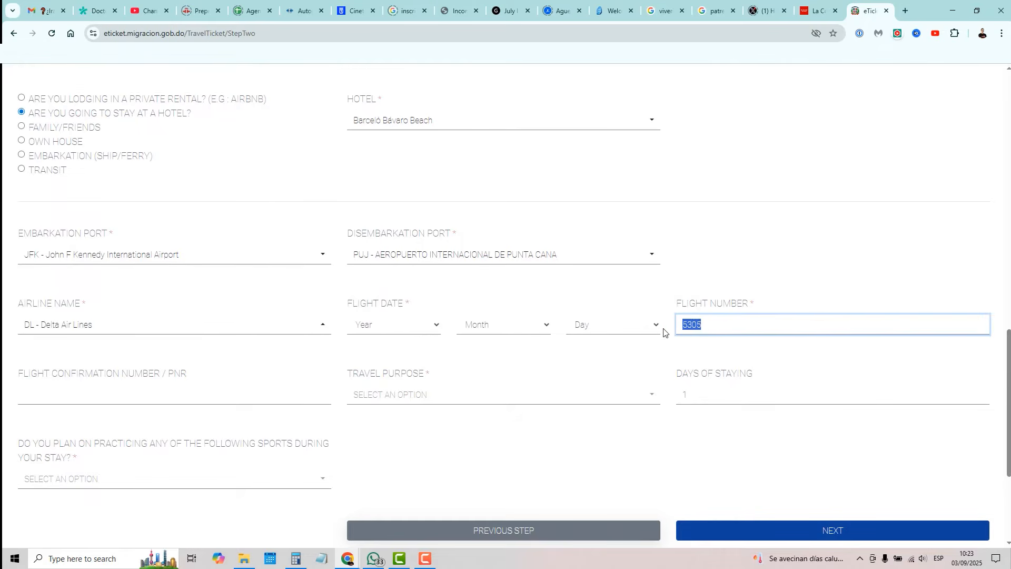
click(715, 349)
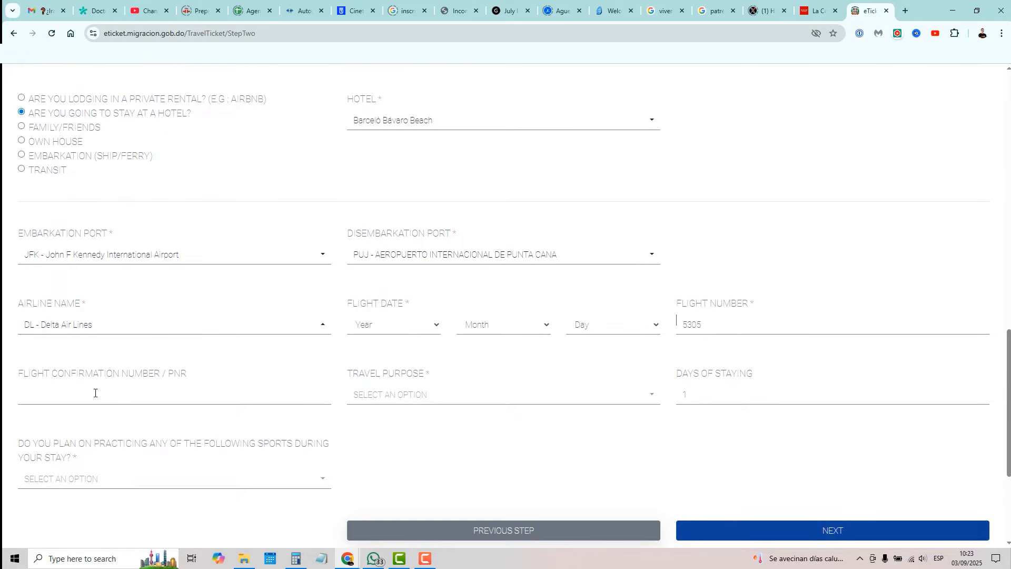
Step: Set travel purpose to Leisure and days of staying to 15
drag(187, 375, 12, 376)
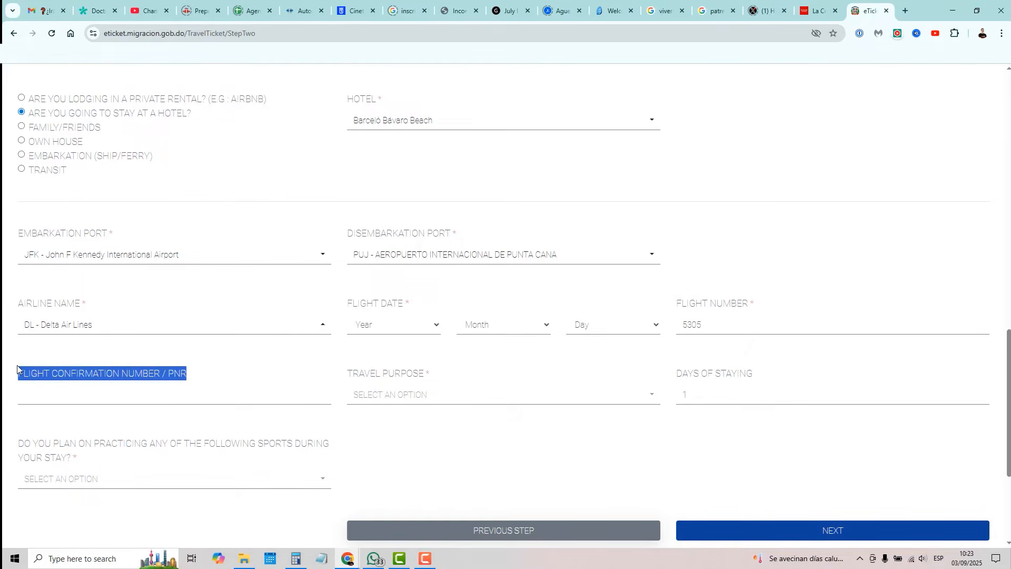
click(56, 395)
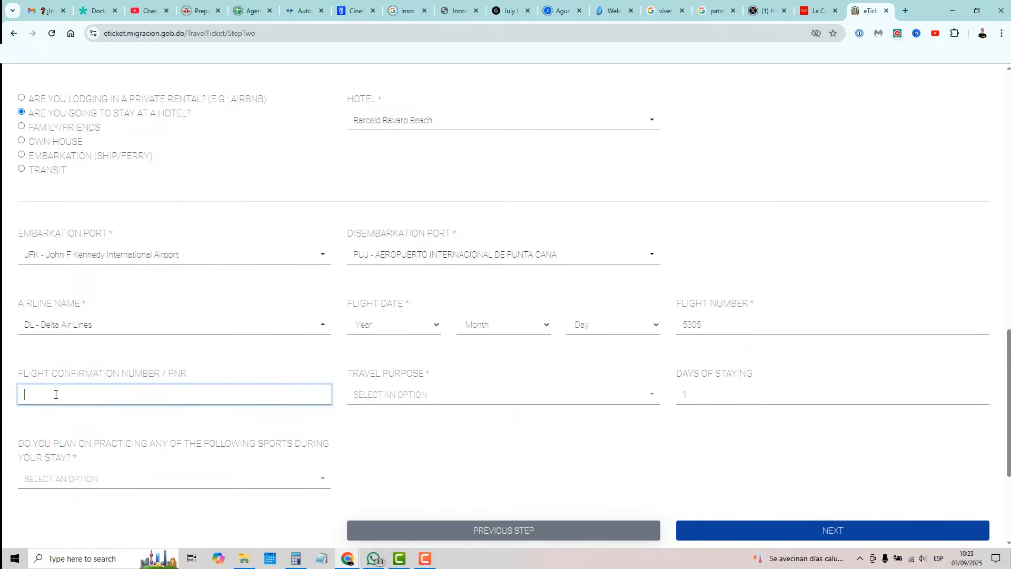
click(422, 396)
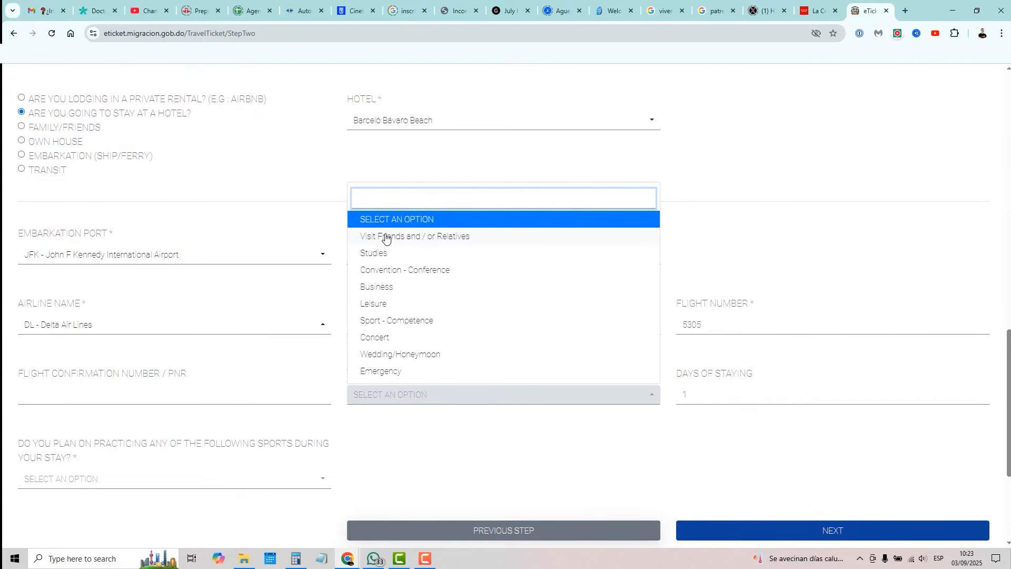
click(384, 305)
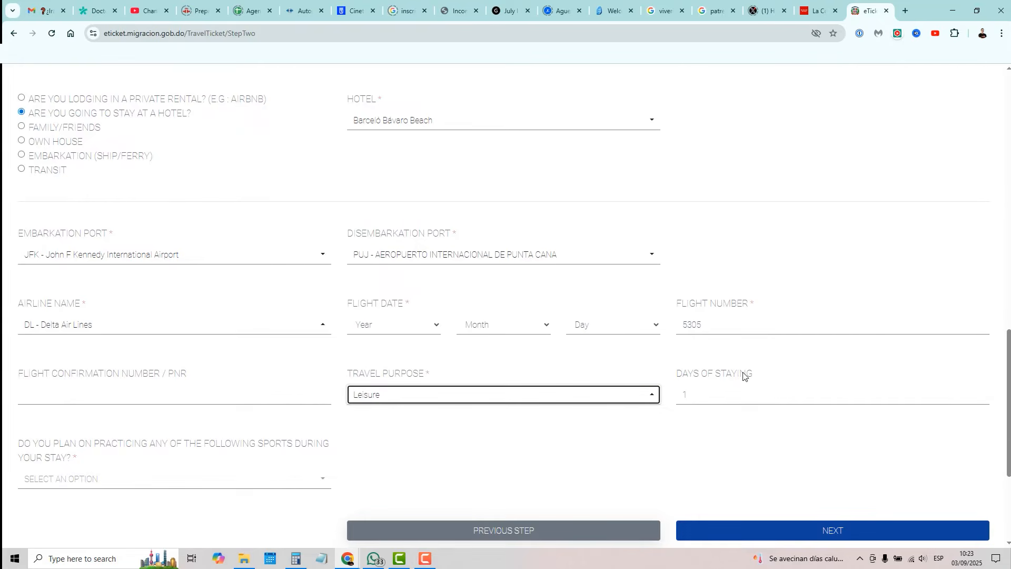
double_click(703, 393)
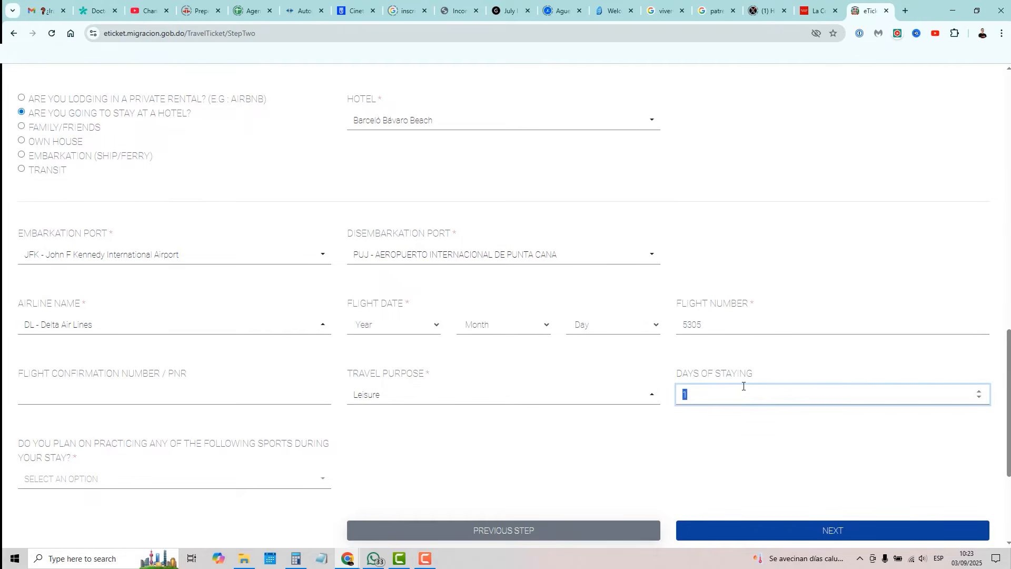
text(15)
click(490, 436)
scroll(490, 436, down, 2)
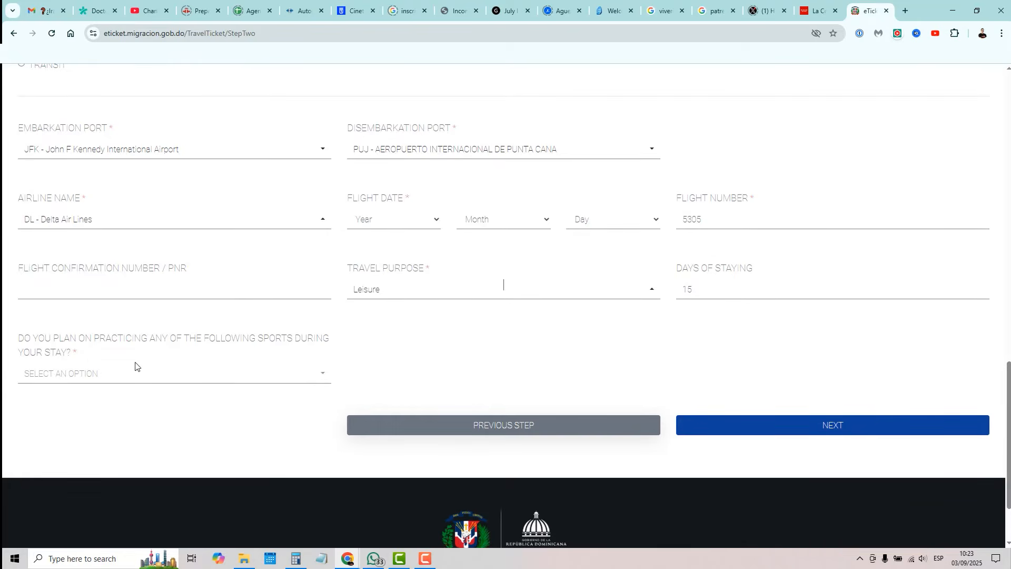
Step: Answer None to the main passenger's planned sports question
click(127, 374)
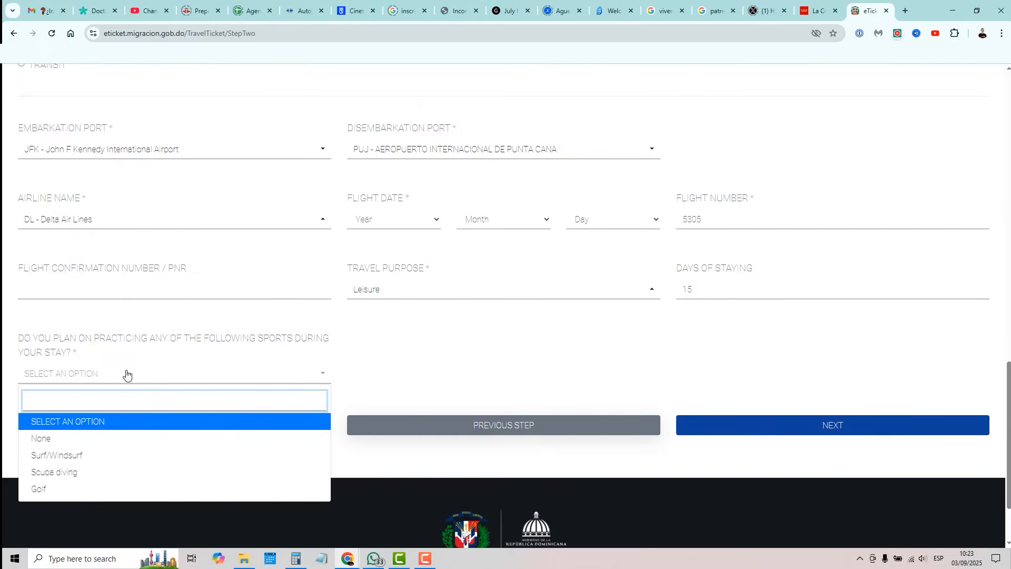
scroll(147, 396, down, 2)
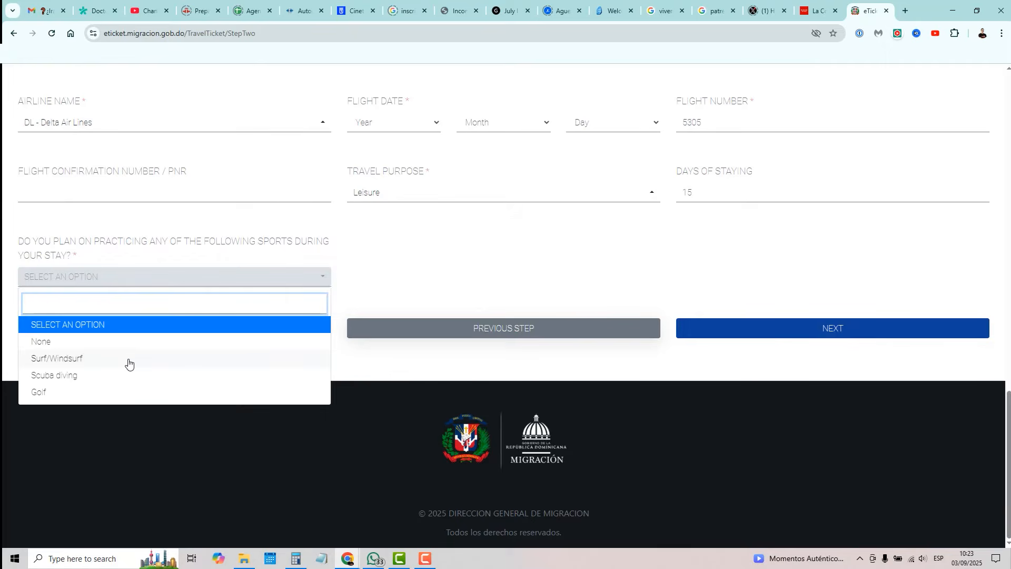
click(49, 344)
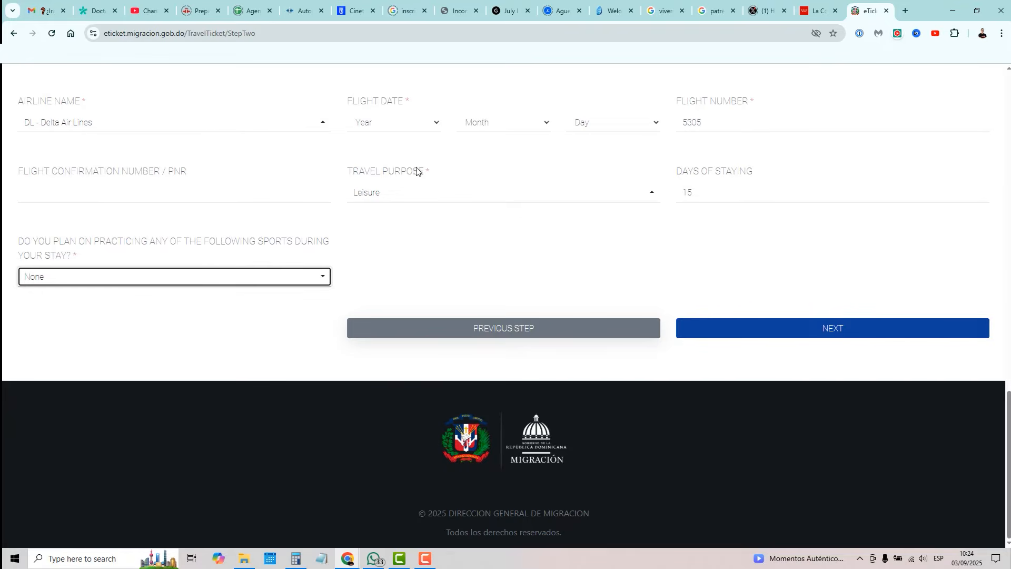
scroll(402, 175, up, 1)
scroll(526, 208, up, 4)
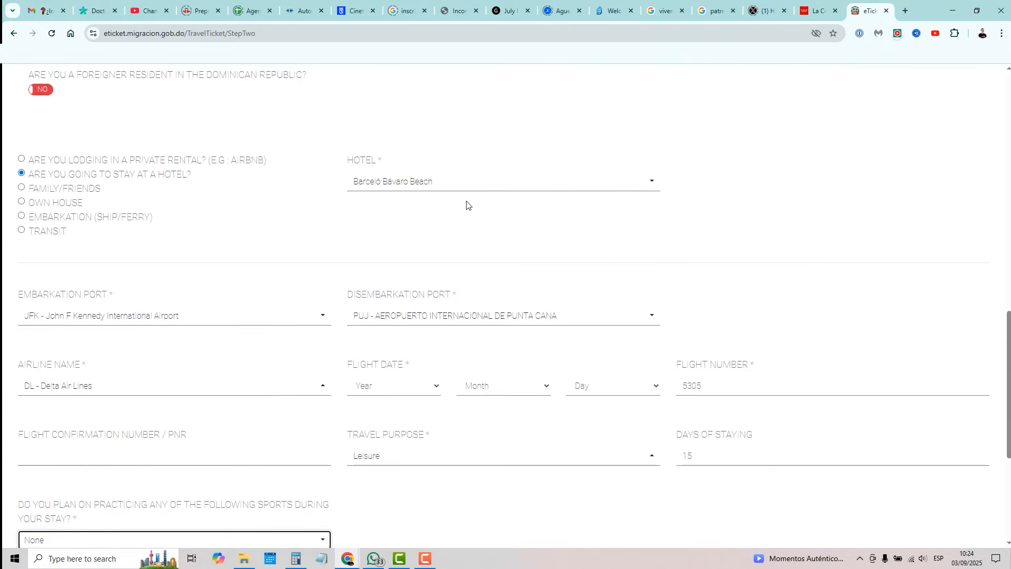
scroll(729, 221, down, 3)
scroll(534, 417, up, 13)
Step: Enter the main passenger's first and last names, birth date, gender, birthplace and civil status Single
click(81, 313)
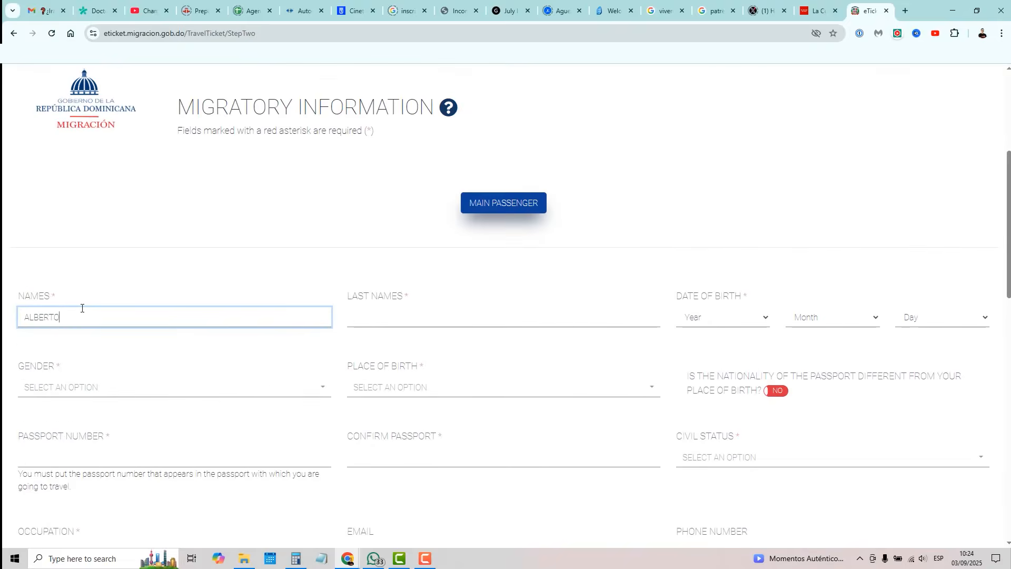
click(379, 315)
click(723, 317)
scroll(707, 176, down, 15)
click(706, 176)
click(50, 393)
click(416, 387)
scroll(573, 411, down, 4)
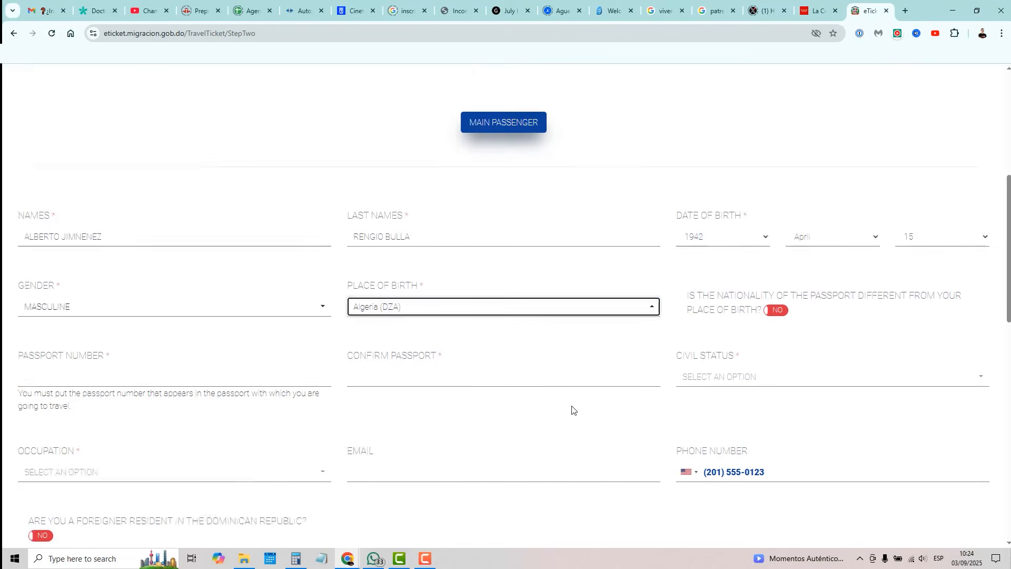
Step: Enter and confirm the passport number, set occupation to Private Employee, and fill in the contact e-mail
click(78, 243)
double_click(244, 250)
click(465, 243)
click(126, 345)
click(490, 339)
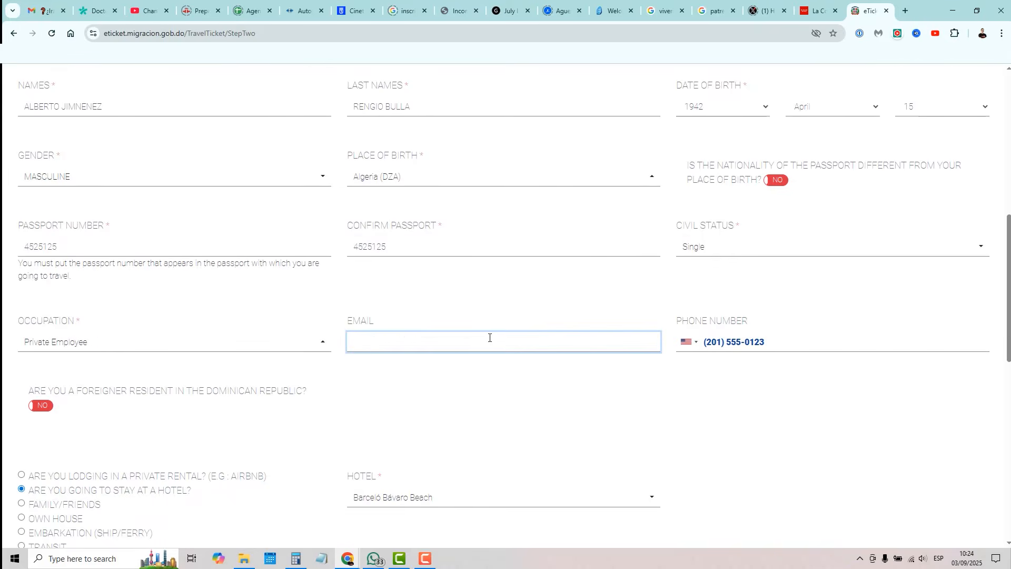
Step: Set the flight date to 2025 September 20 and continue to Passenger 2
scroll(870, 304, down, 4)
scroll(872, 304, down, 7)
click(393, 123)
click(503, 122)
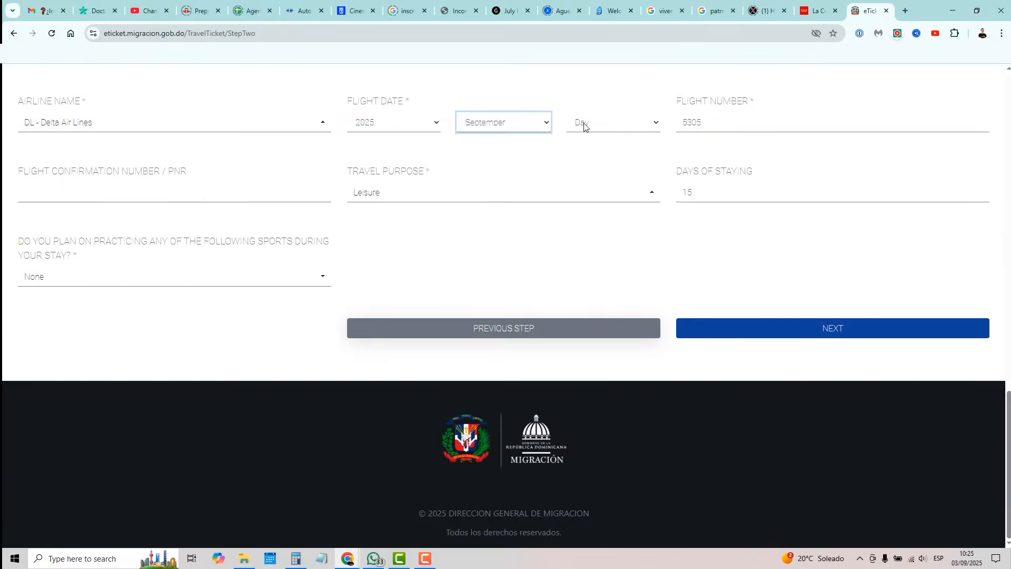
click(584, 124)
click(790, 327)
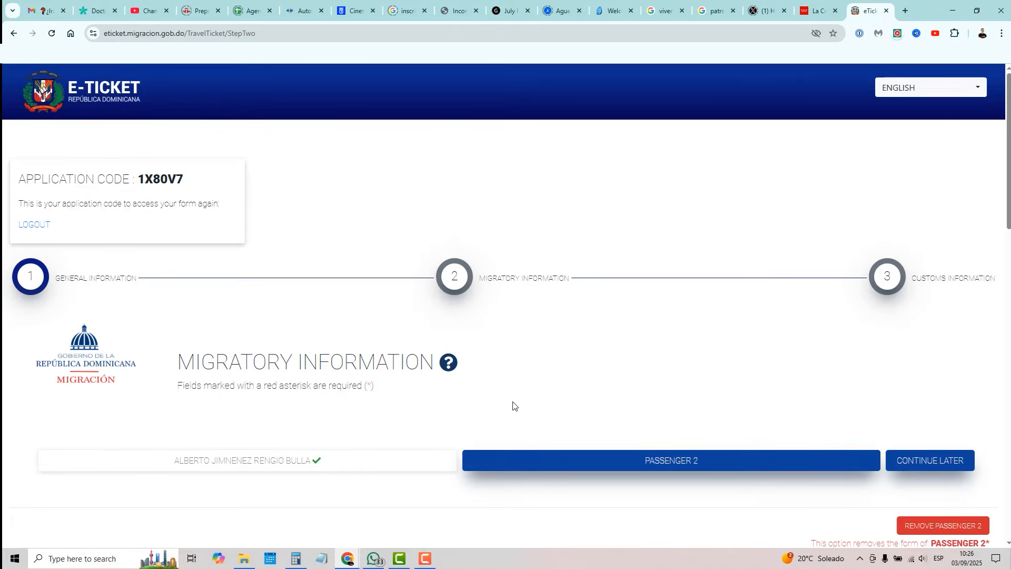
Step: Mark Passenger 2 as staying at a hotel, the same one as the main passenger
scroll(652, 327, down, 1)
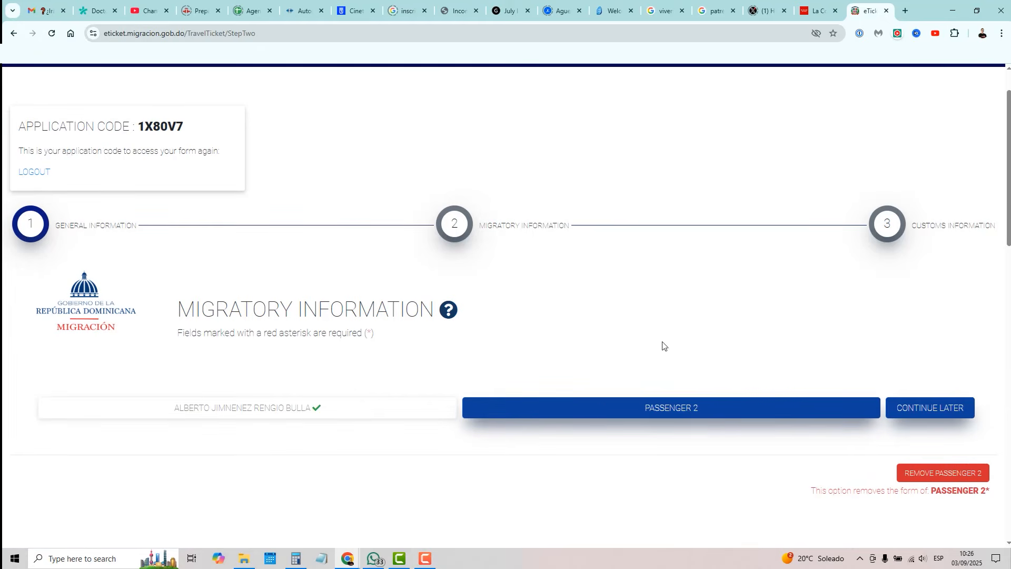
scroll(961, 480, down, 2)
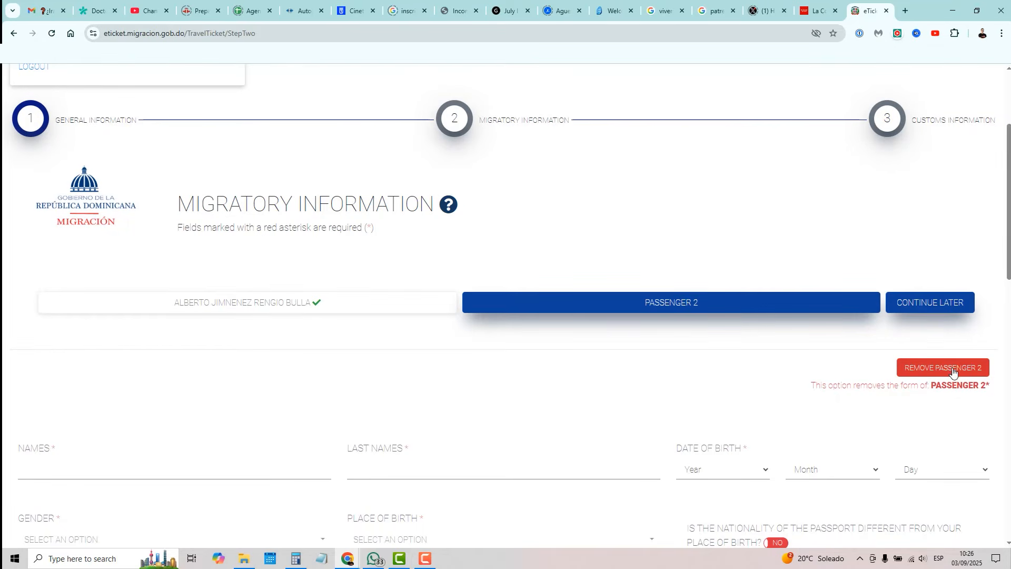
scroll(638, 380, up, 1)
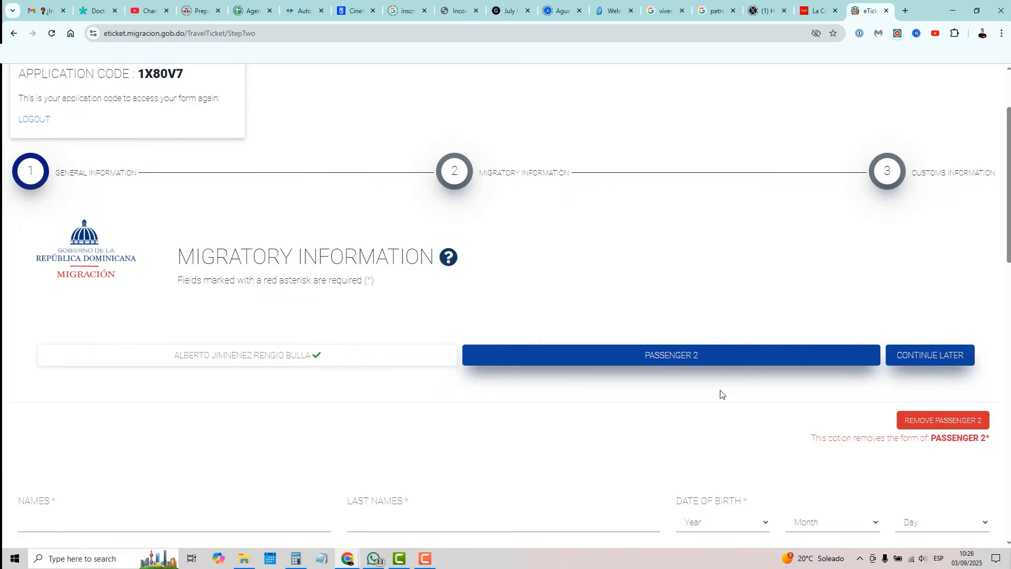
scroll(720, 402, down, 1)
scroll(720, 401, down, 5)
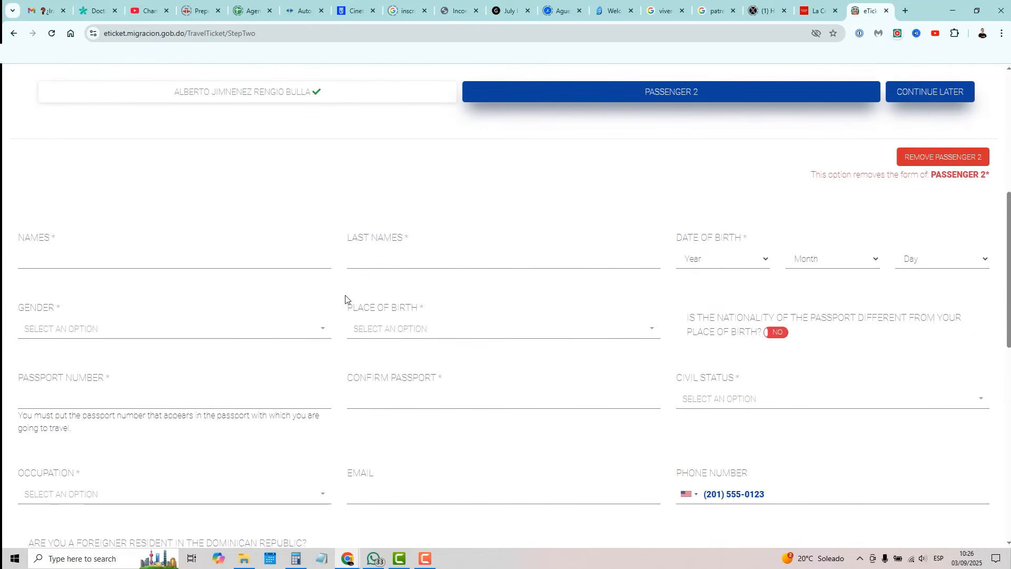
scroll(445, 274, down, 4)
scroll(458, 268, up, 2)
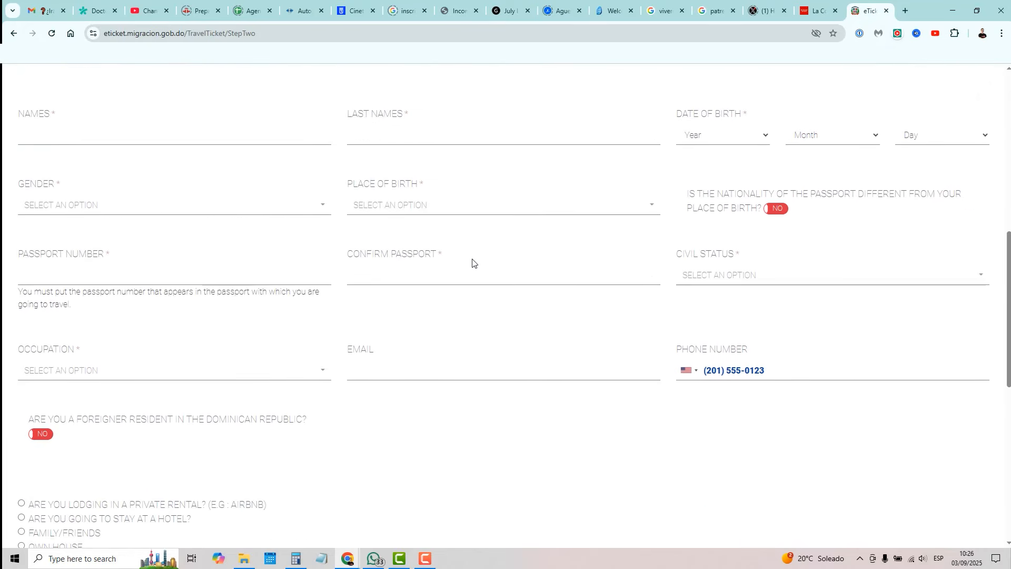
scroll(513, 268, up, 1)
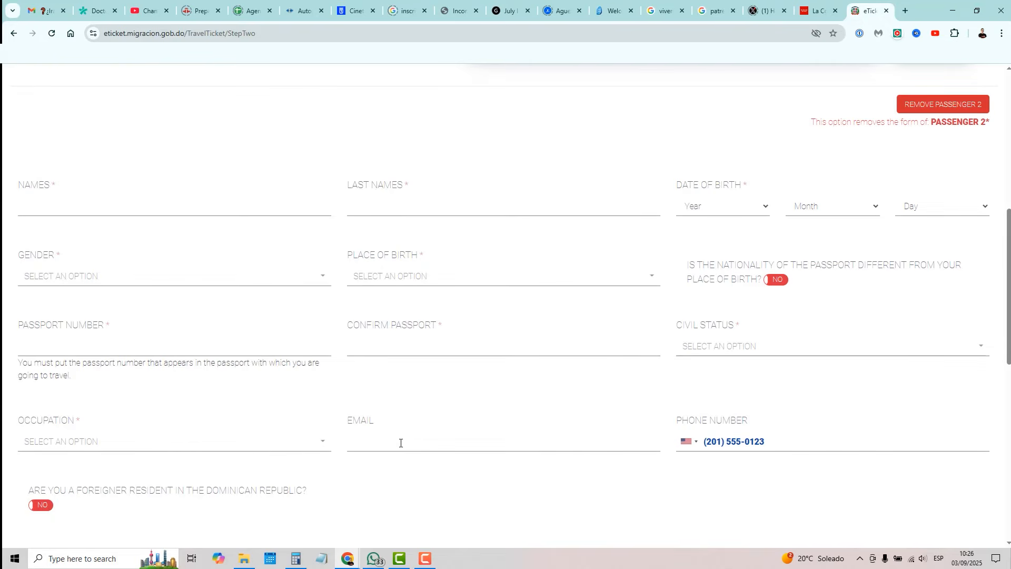
scroll(504, 377, down, 2)
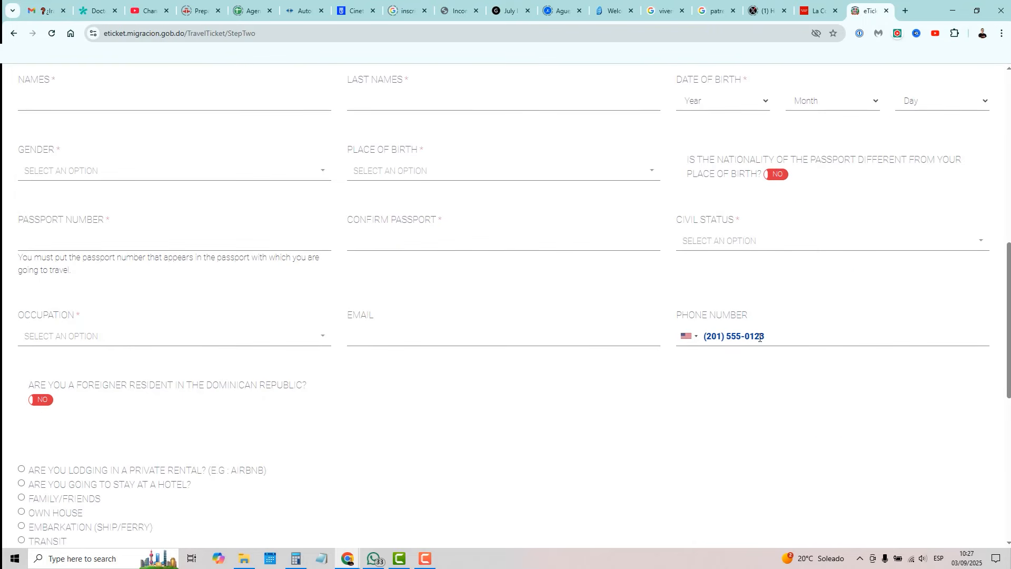
scroll(412, 418, down, 2)
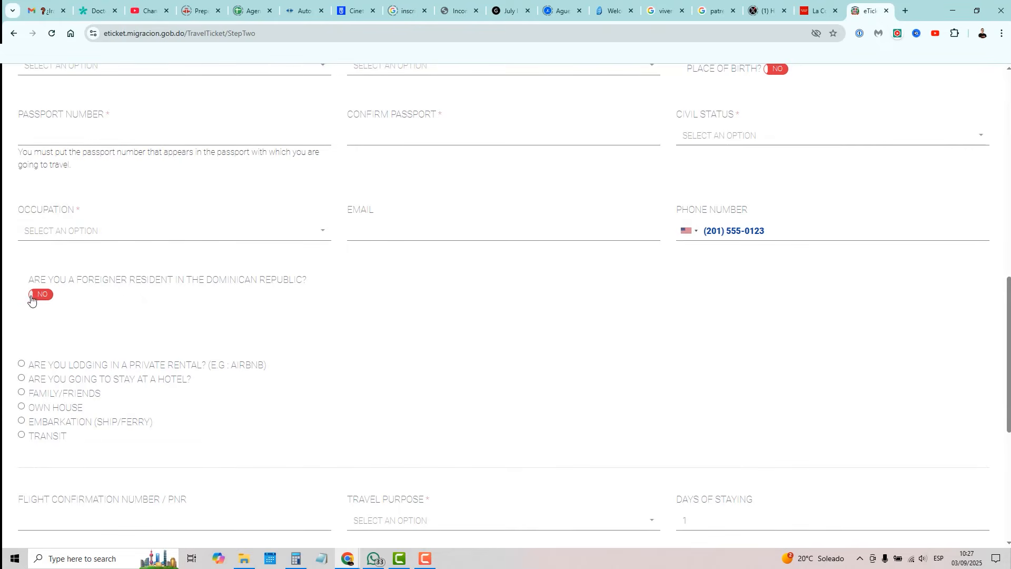
click(22, 378)
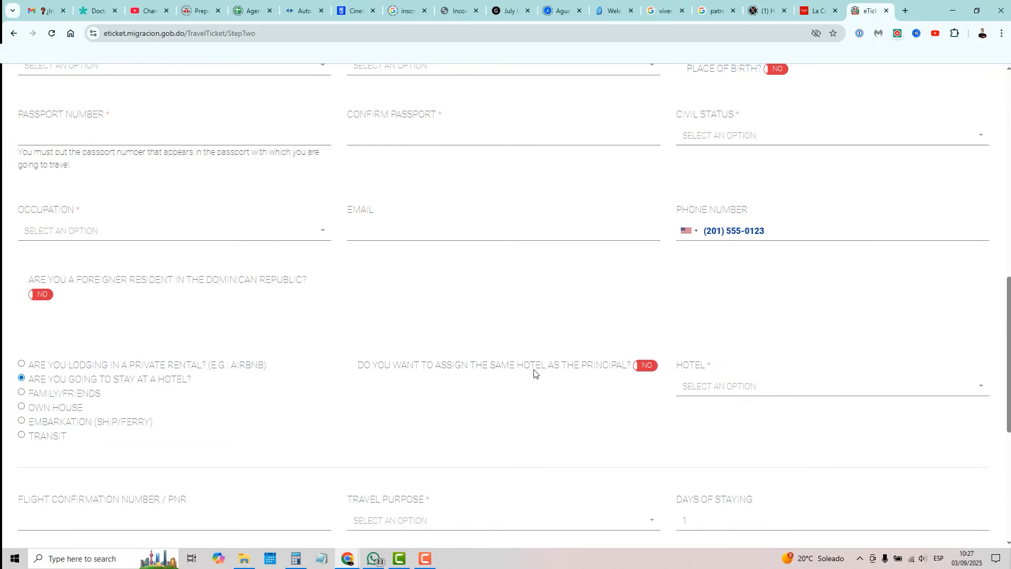
click(646, 373)
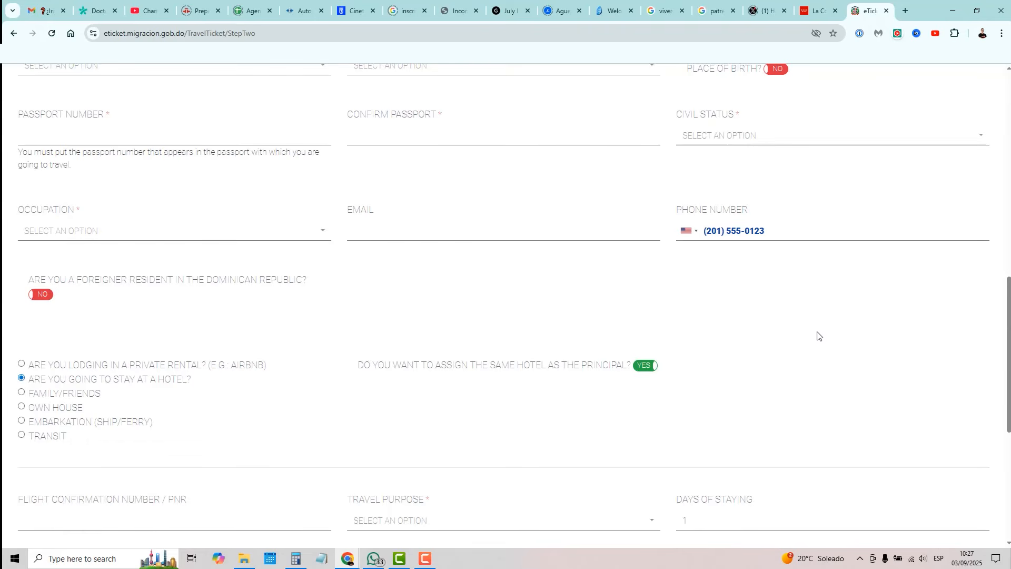
Step: Set Passenger 2's travel purpose to Leisure, stay to 15 days, and planned sports to None
scroll(825, 326, down, 3)
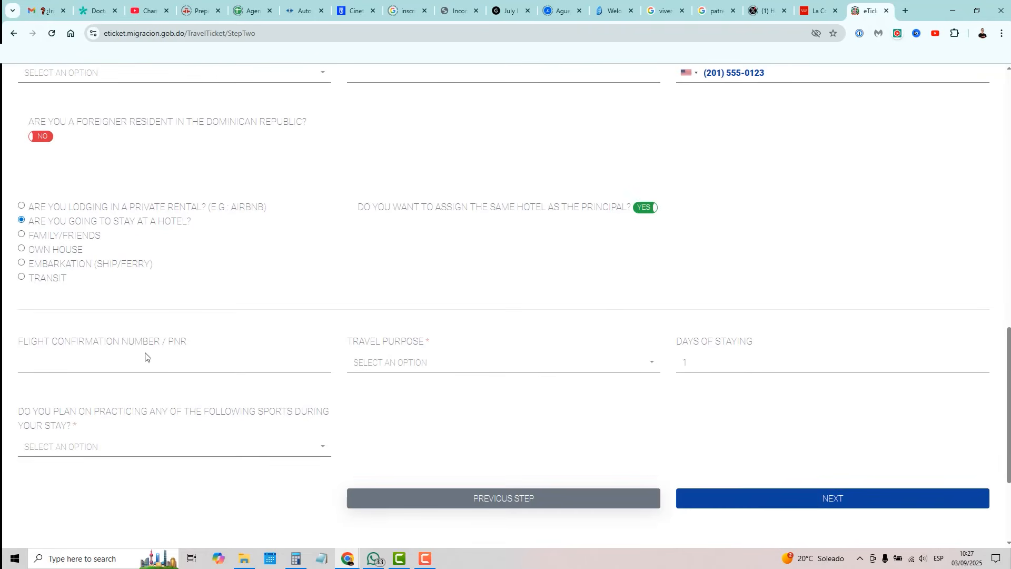
click(414, 367)
click(382, 272)
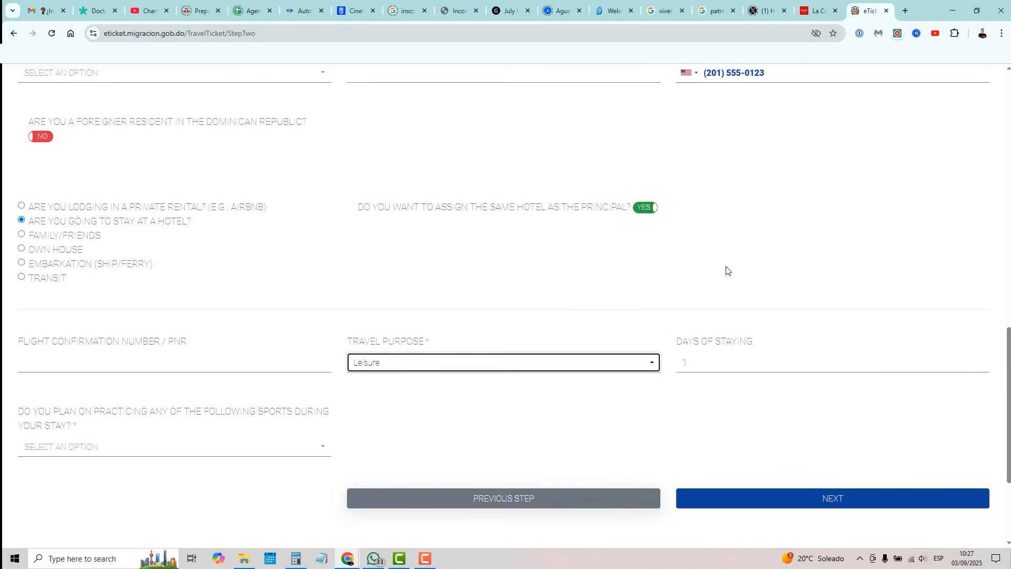
click(697, 361)
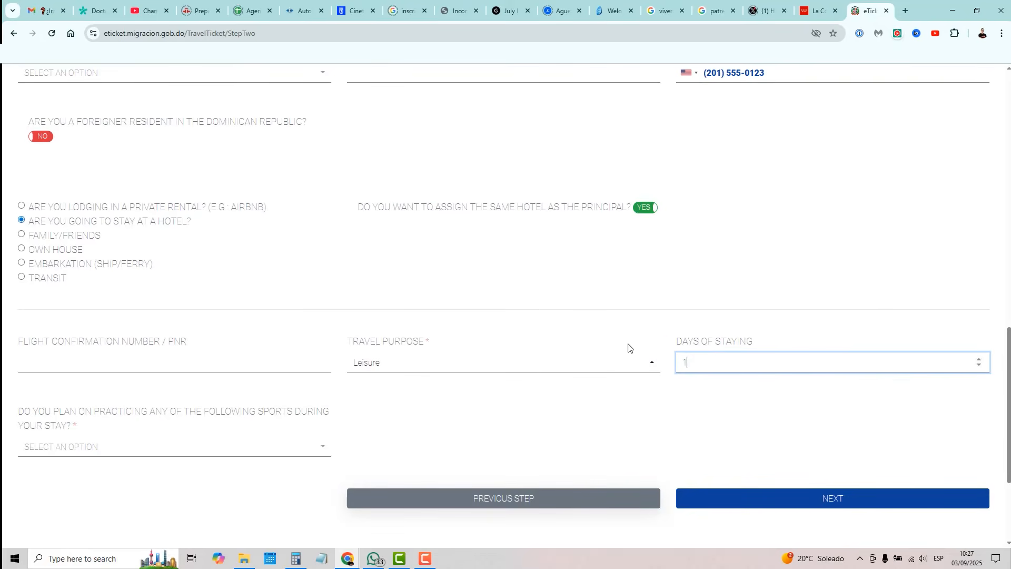
text(5)
click(567, 273)
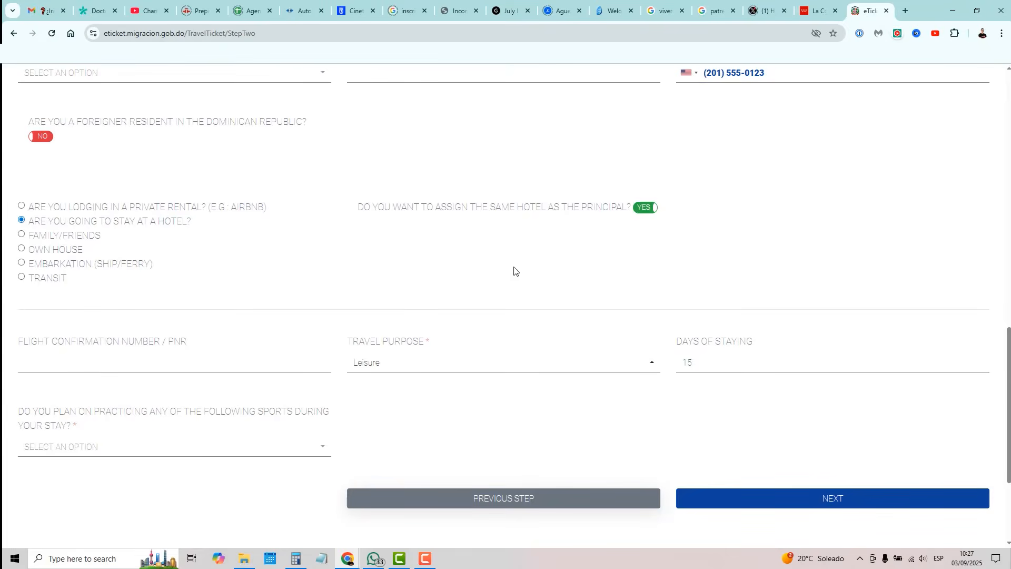
click(112, 447)
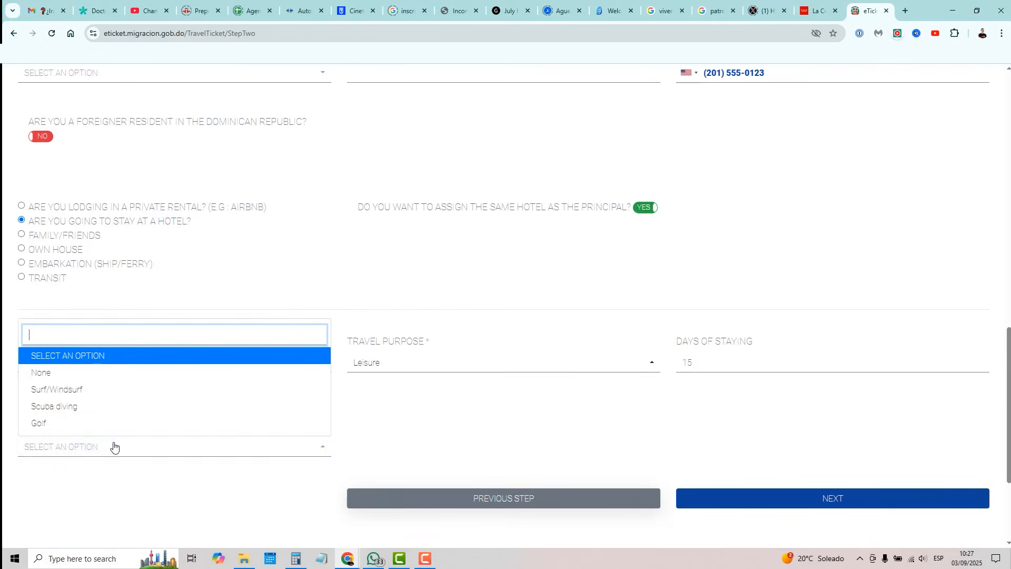
click(42, 374)
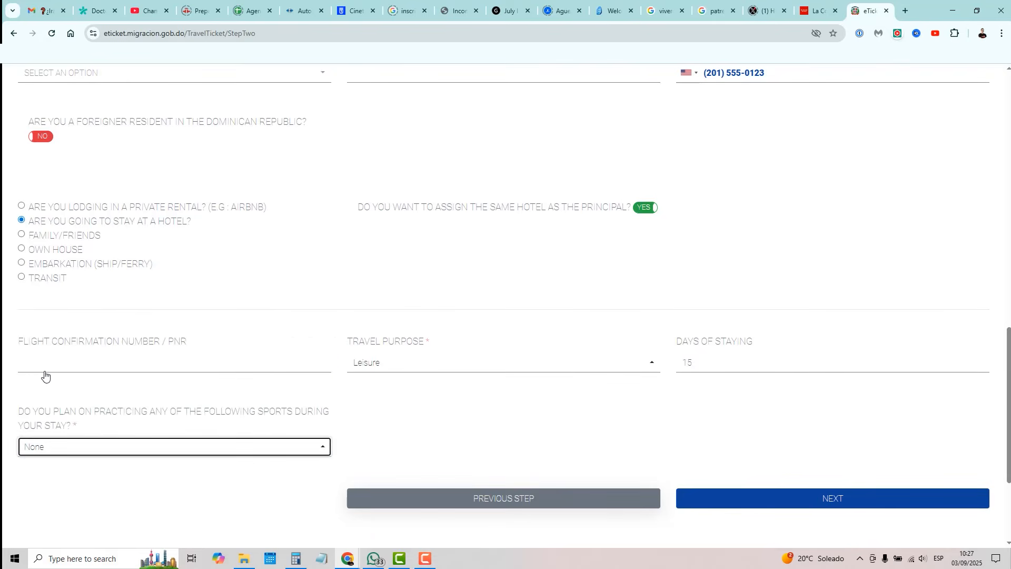
click(292, 276)
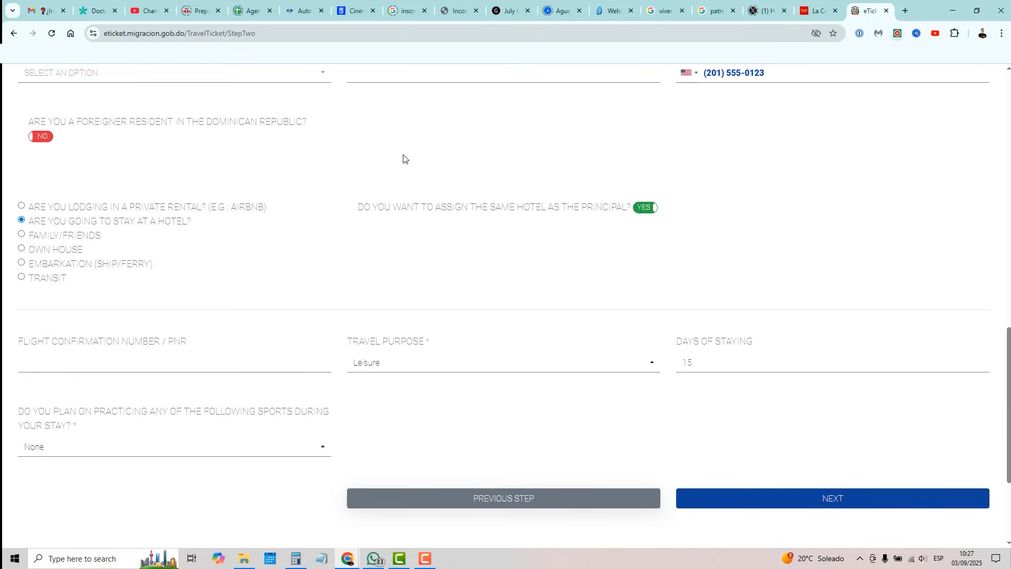
Step: Proceed to Customs Information and scroll down to the step buttons
click(825, 505)
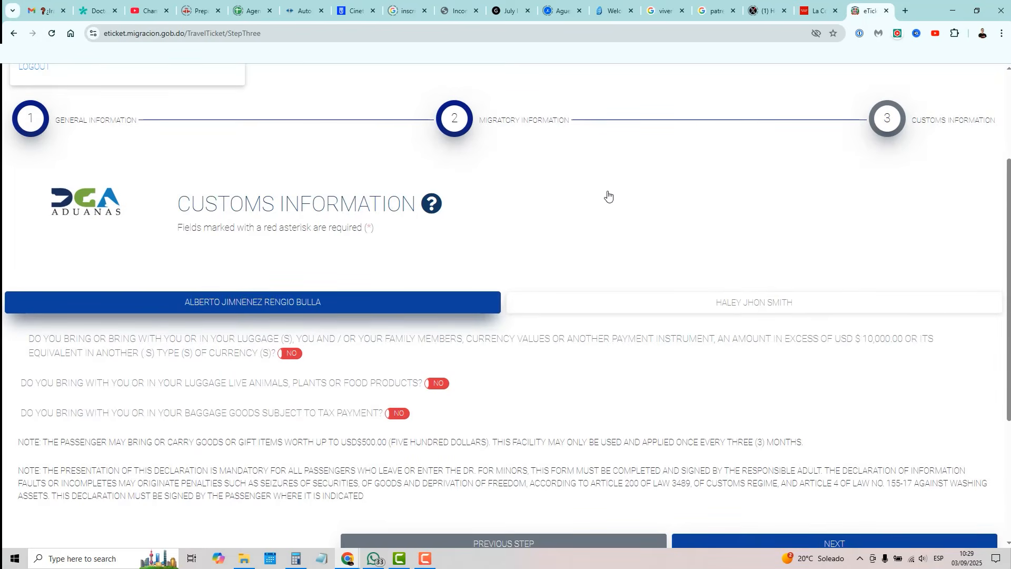
click(730, 306)
scroll(786, 378, down, 3)
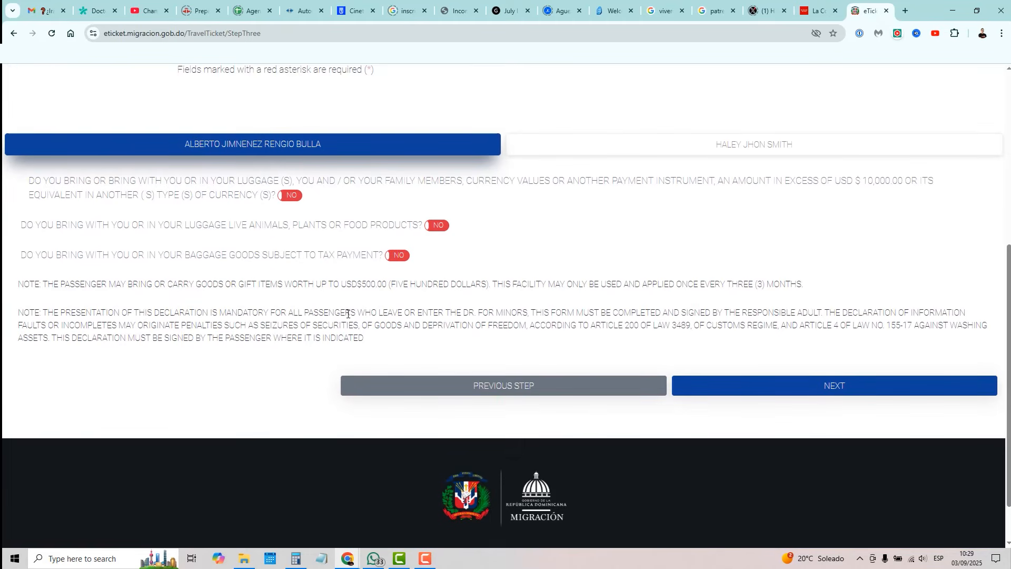
Step: Submit the customs declarations, answering No to help received and accepting the terms
click(837, 386)
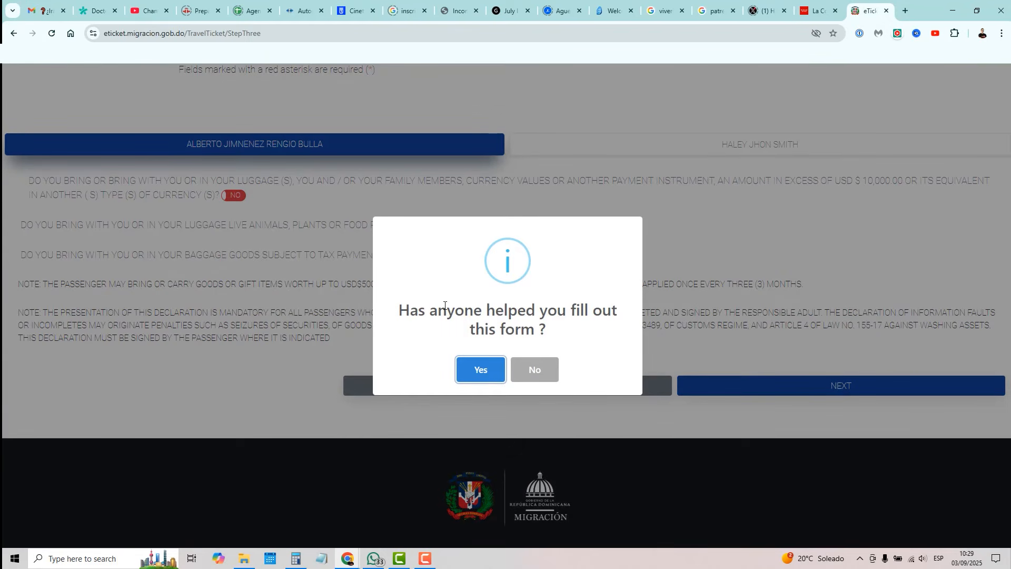
click(535, 370)
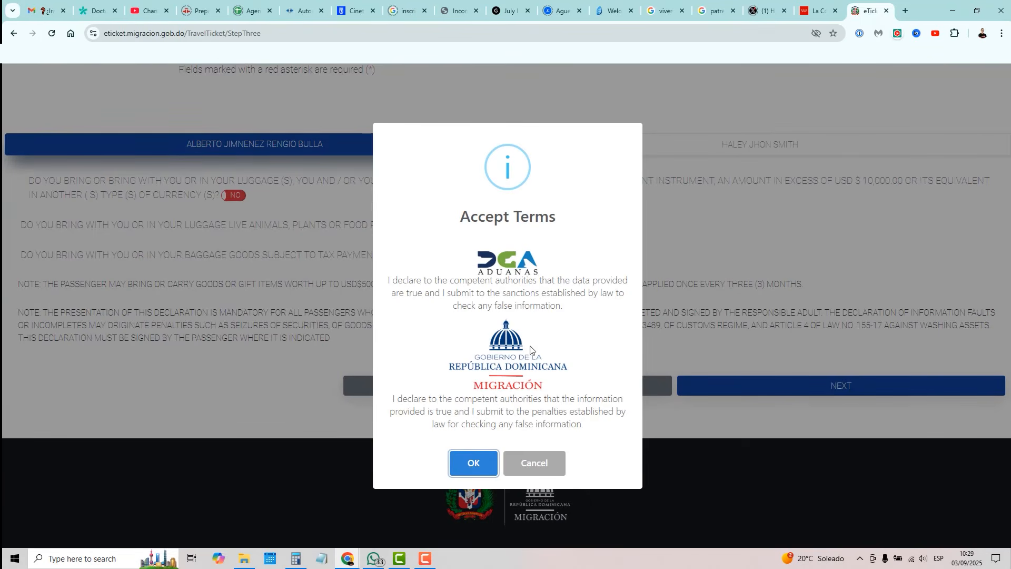
click(475, 466)
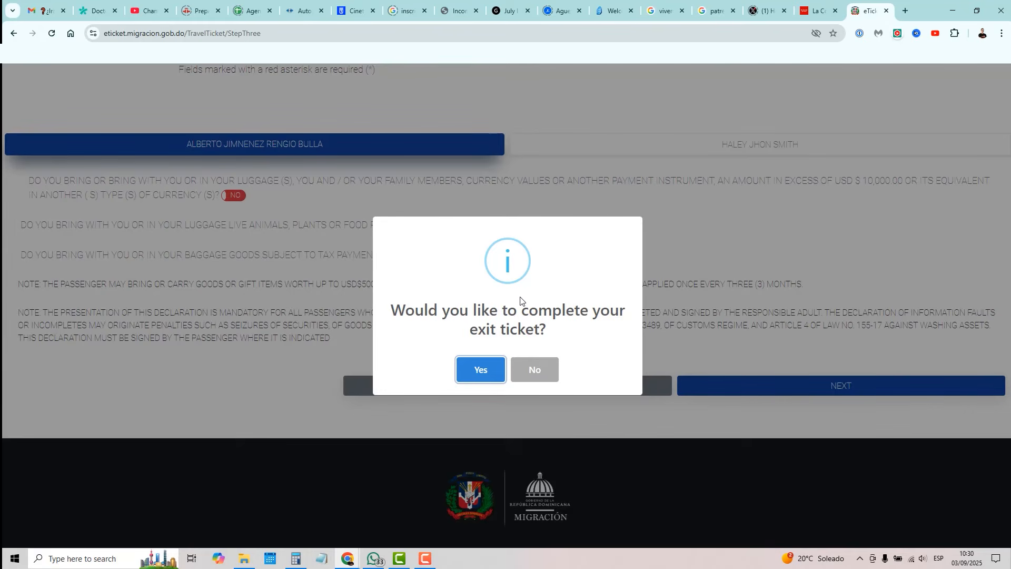
Step: Start the exit ticket and include both the main passenger and the companion
click(483, 373)
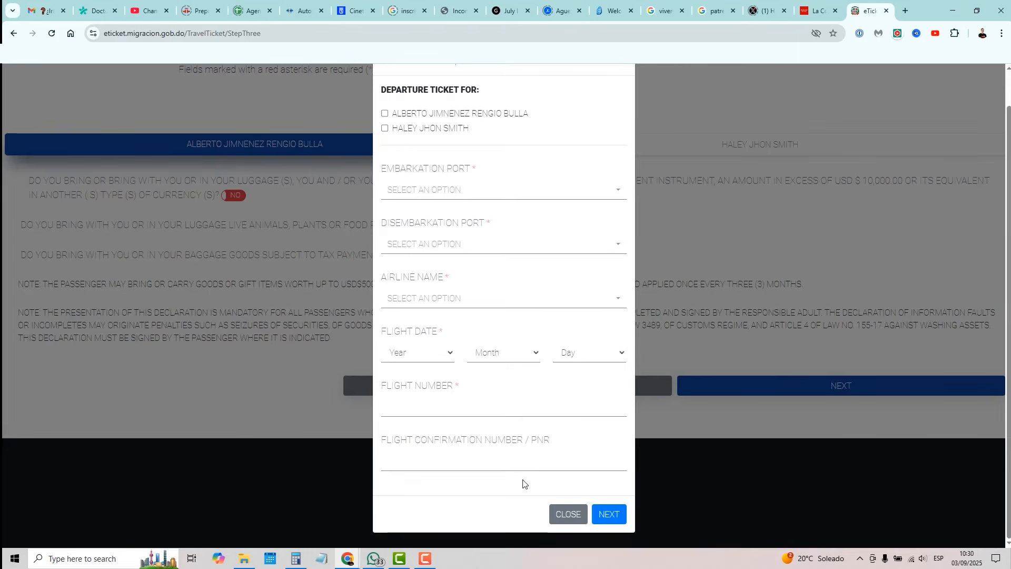
click(385, 115)
click(385, 129)
scroll(489, 413, up, 1)
scroll(490, 414, down, 1)
Step: Set embarkation port to PUJ Punta Cana and disembarkation port to JFK
click(451, 191)
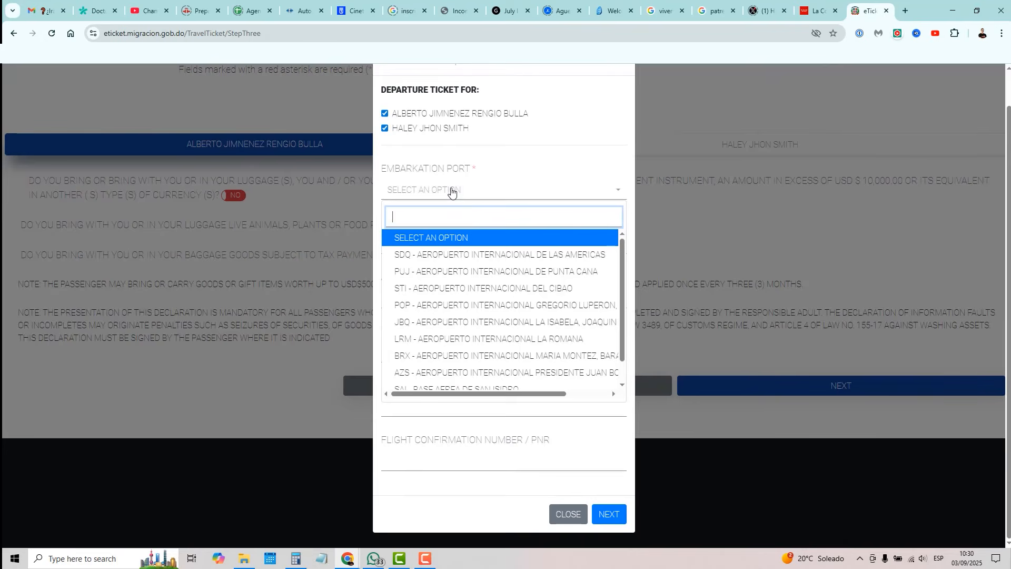
click(477, 272)
click(444, 245)
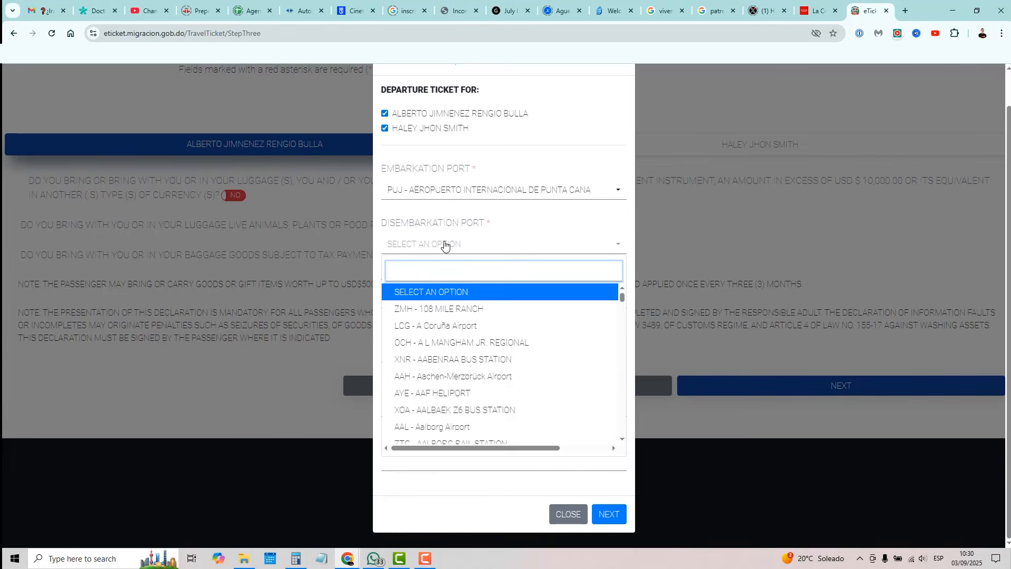
text(jfk)
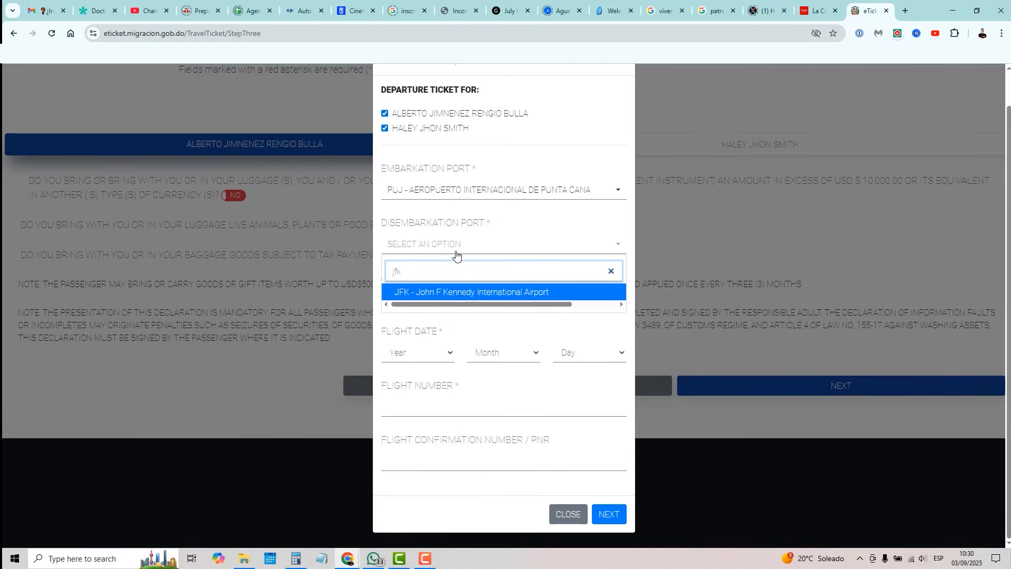
click(429, 292)
Step: Choose DL - Delta Air Lines, flight year 2025, and flight number 5302
click(429, 297)
text(dl)
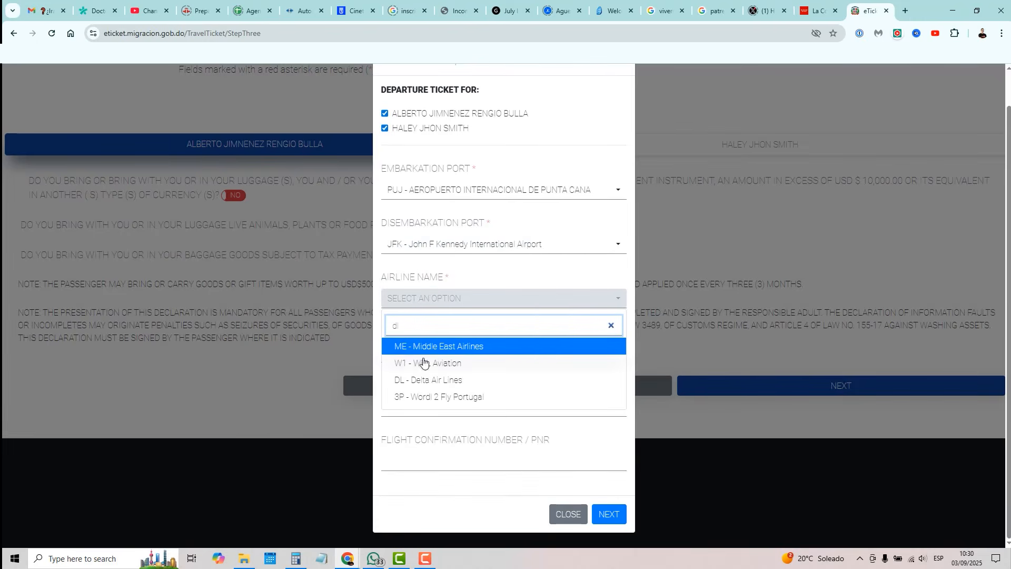
click(428, 380)
click(406, 352)
click(418, 385)
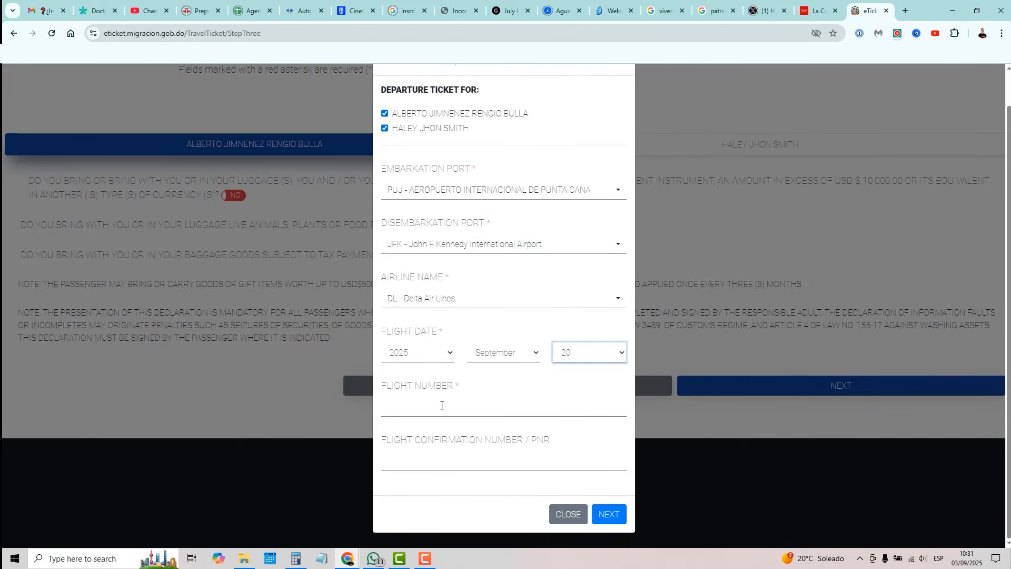
click(439, 405)
text(5302)
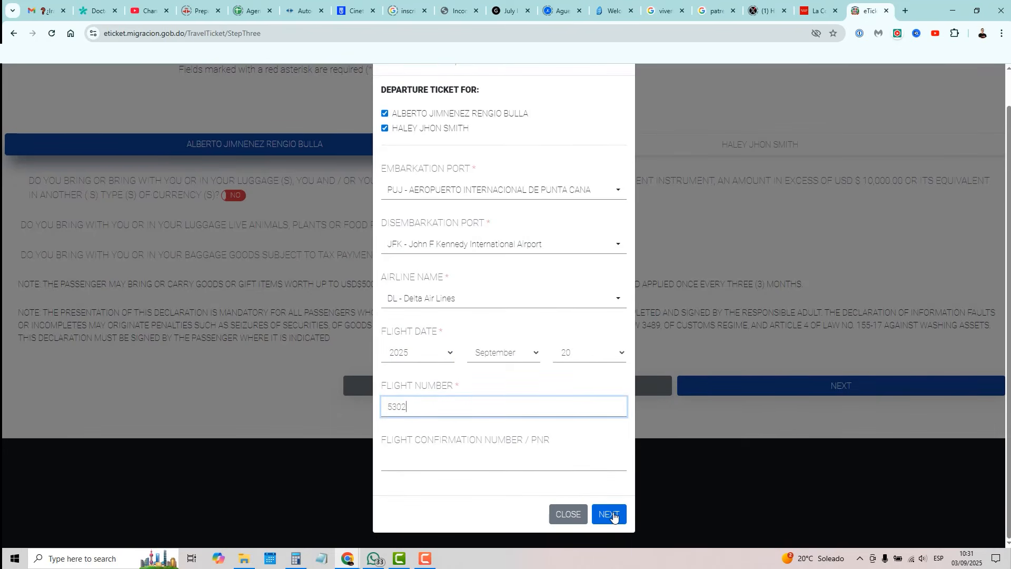
Step: Submit the departure details and scroll through the issued e-tickets
click(611, 514)
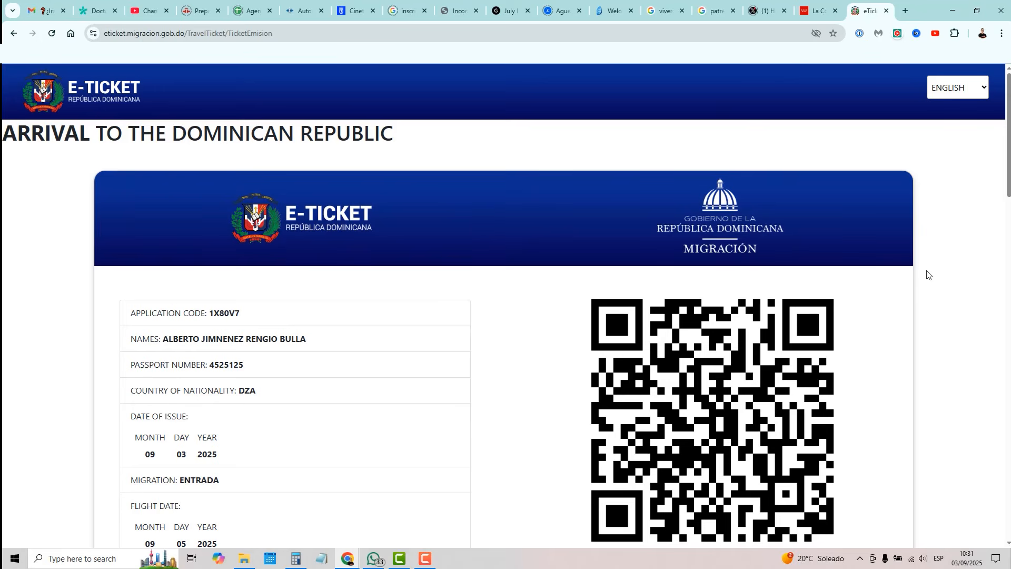
scroll(942, 269, down, 10)
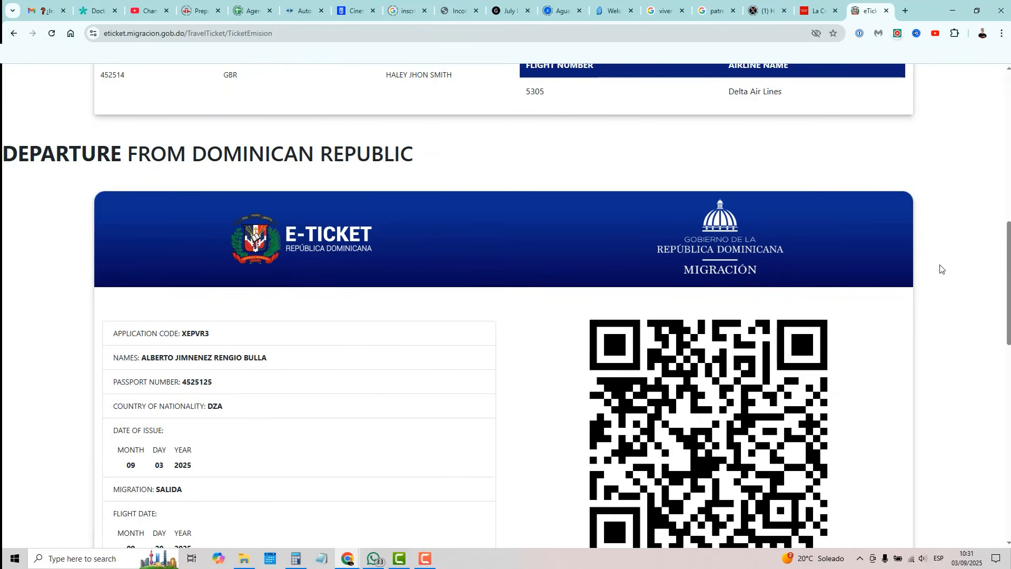
scroll(548, 318, down, 10)
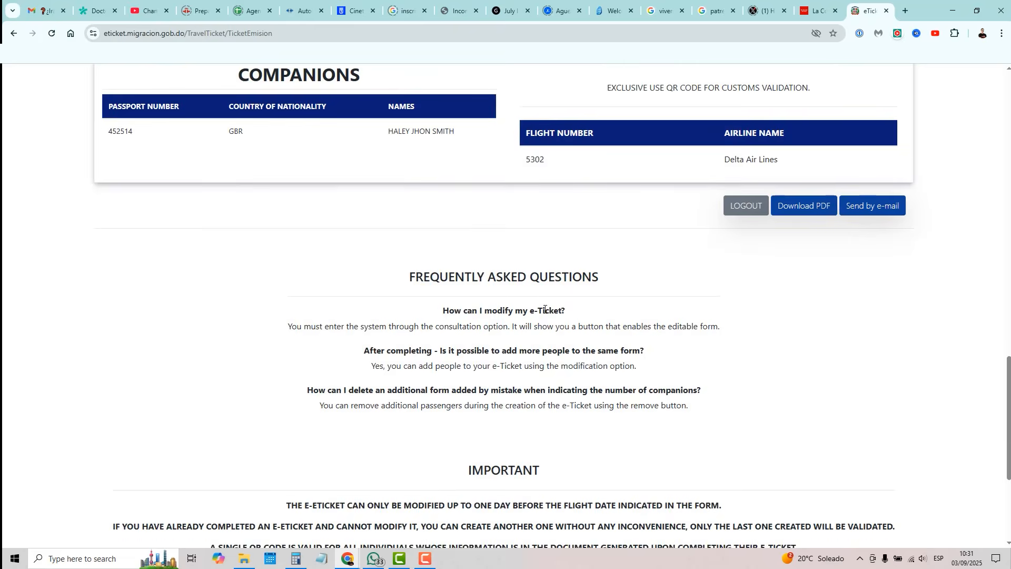
scroll(543, 315, up, 16)
scroll(543, 314, up, 5)
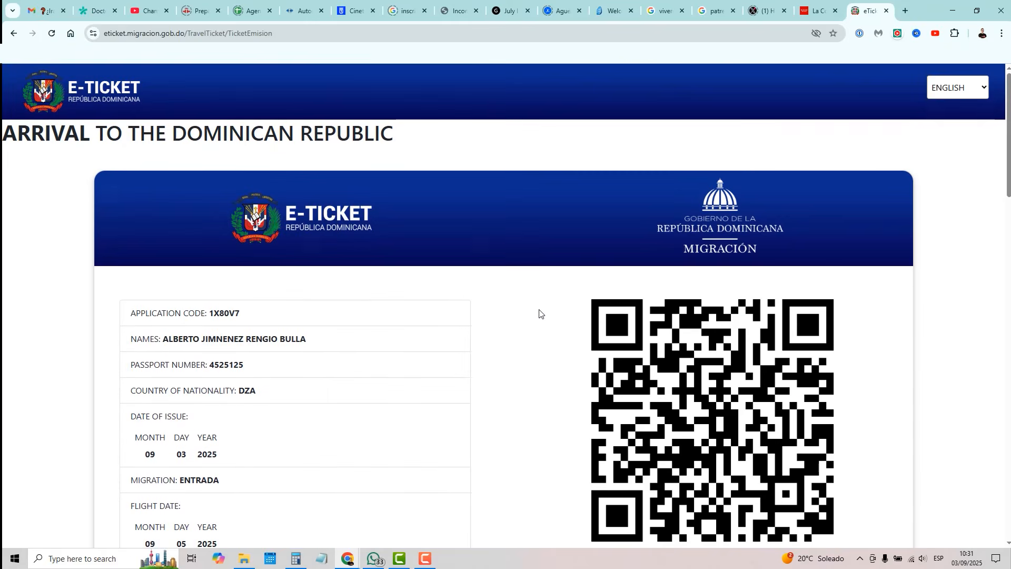
scroll(542, 293, down, 15)
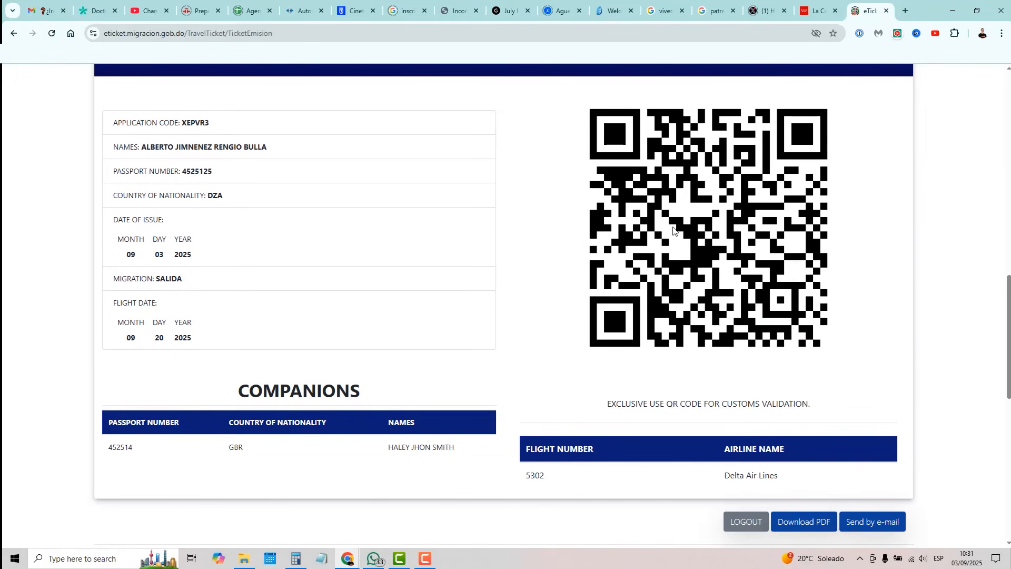
scroll(561, 324, up, 10)
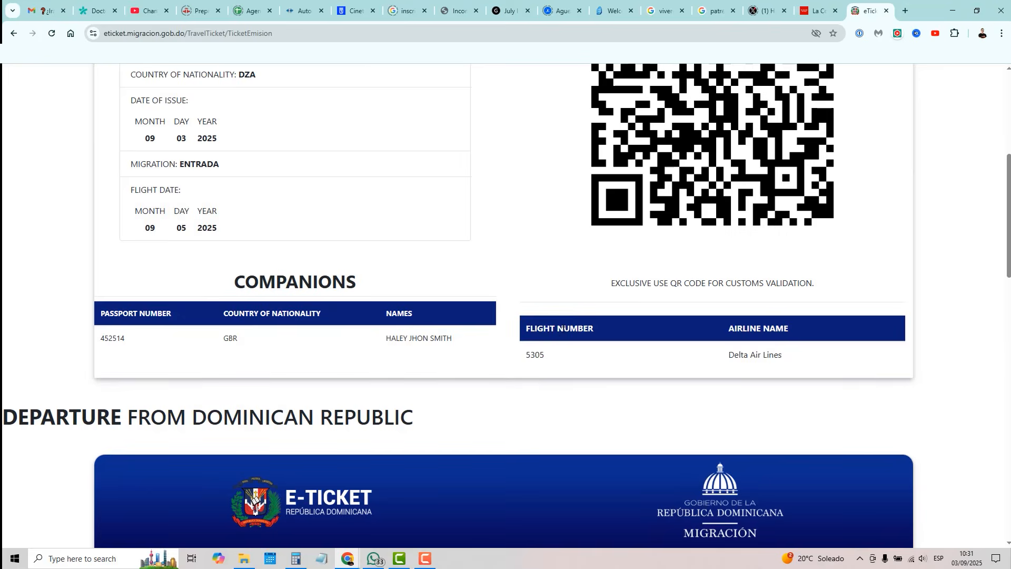
scroll(564, 323, up, 4)
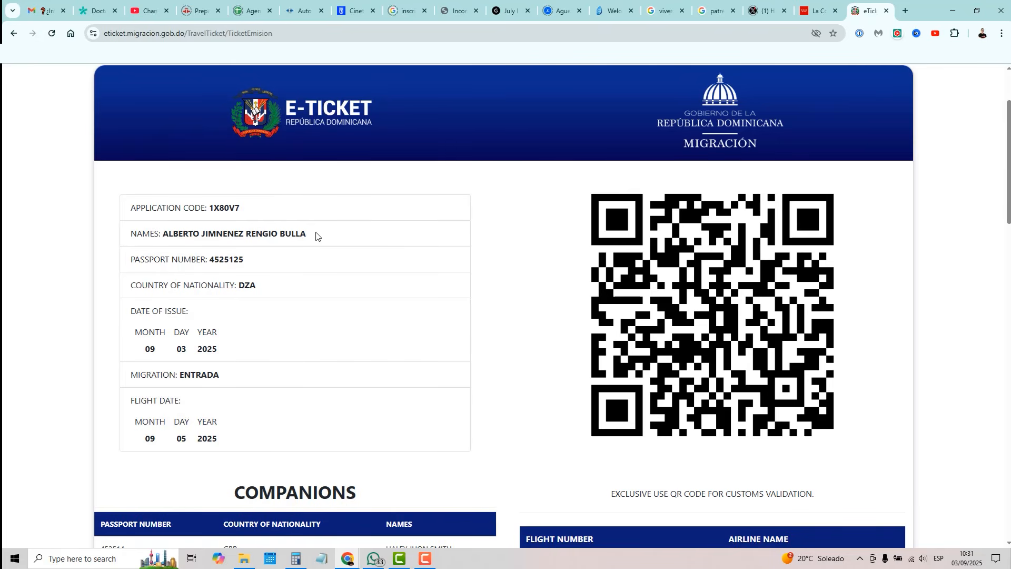
Step: Highlight the passenger name and companion row on the arrival ticket, then review both tickets
drag(316, 234, 132, 235)
scroll(368, 232, down, 3)
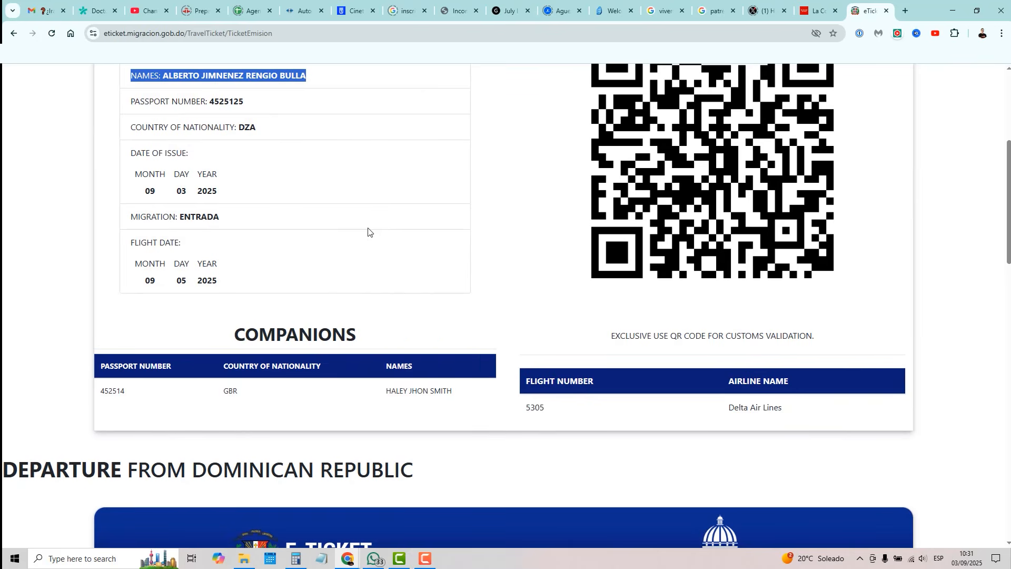
drag(104, 391, 499, 408)
click(482, 411)
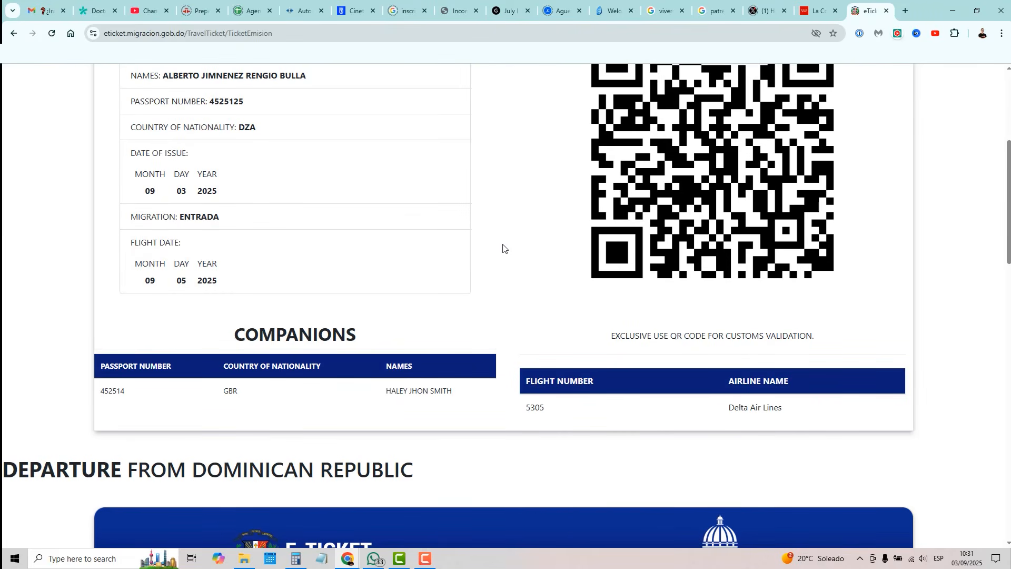
scroll(500, 258, up, 3)
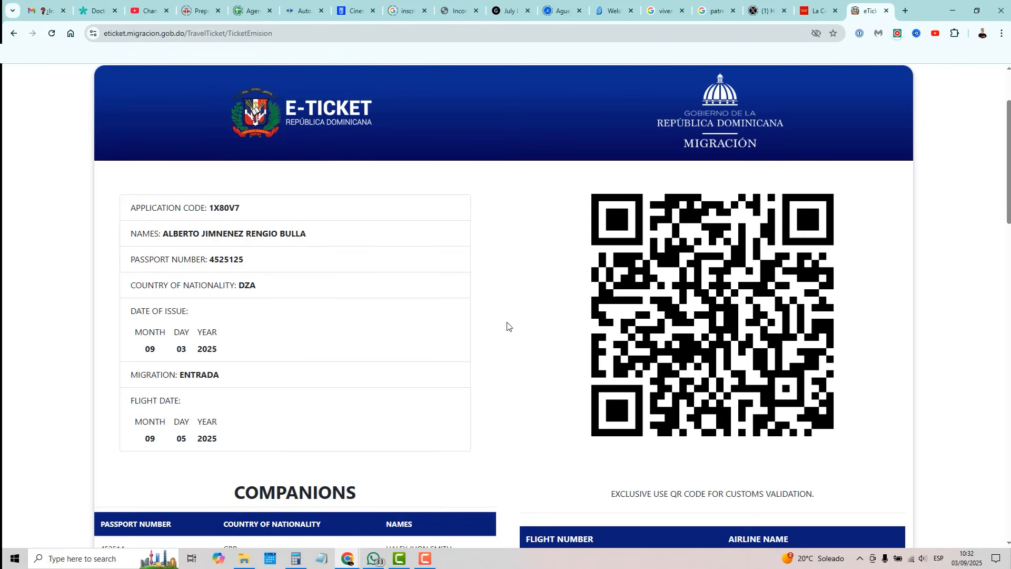
scroll(508, 322, up, 2)
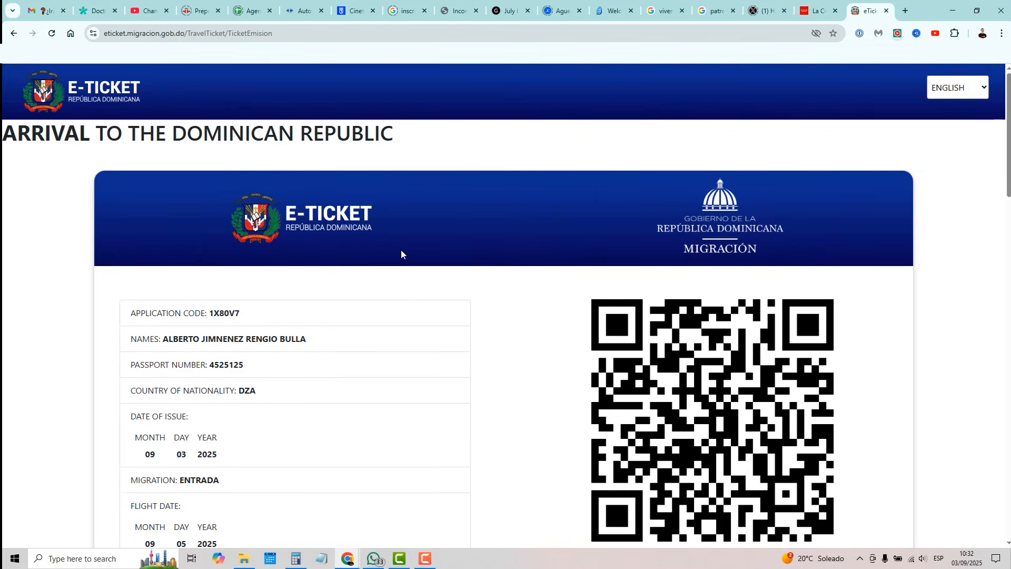
scroll(411, 248, down, 14)
scroll(928, 253, up, 6)
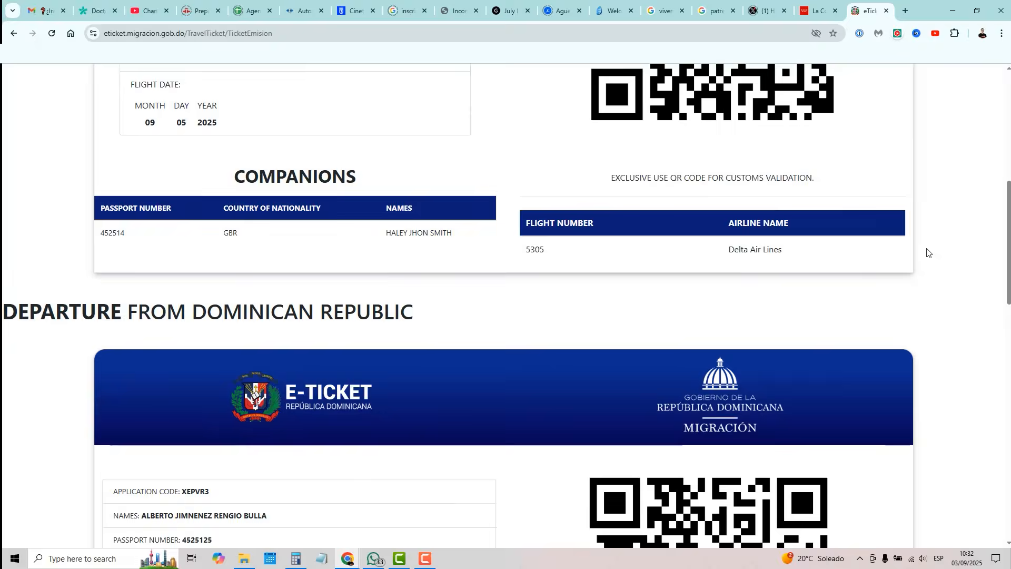
scroll(929, 253, down, 10)
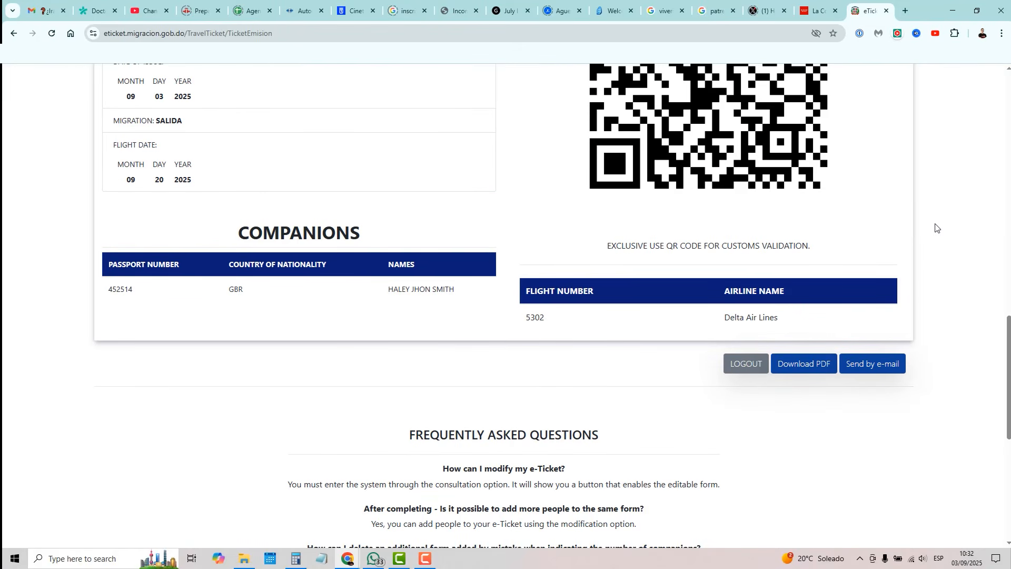
Step: Choose Send by e-mail, then download the e-tickets as a PDF and save the file
click(877, 371)
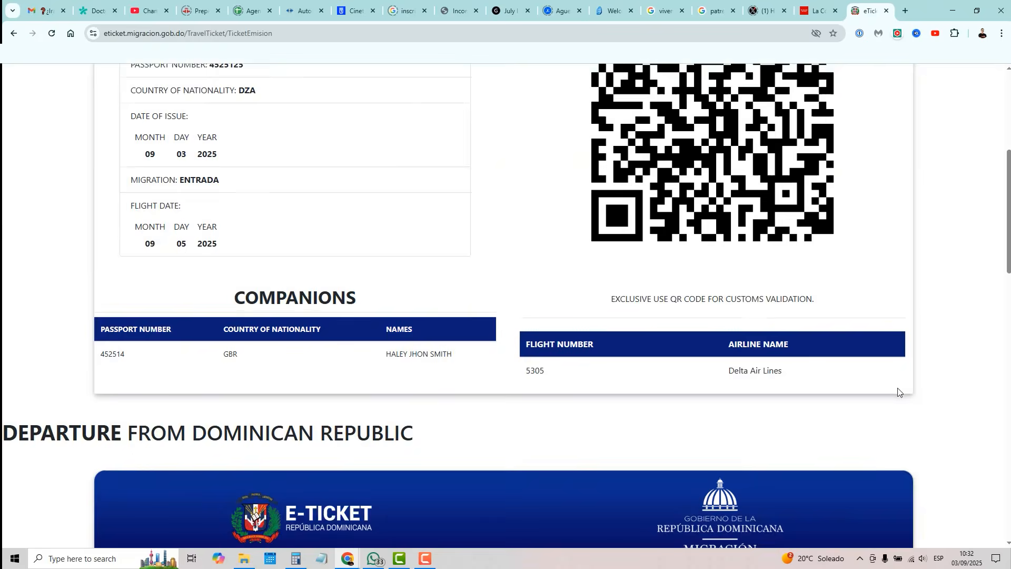
scroll(898, 392, down, 13)
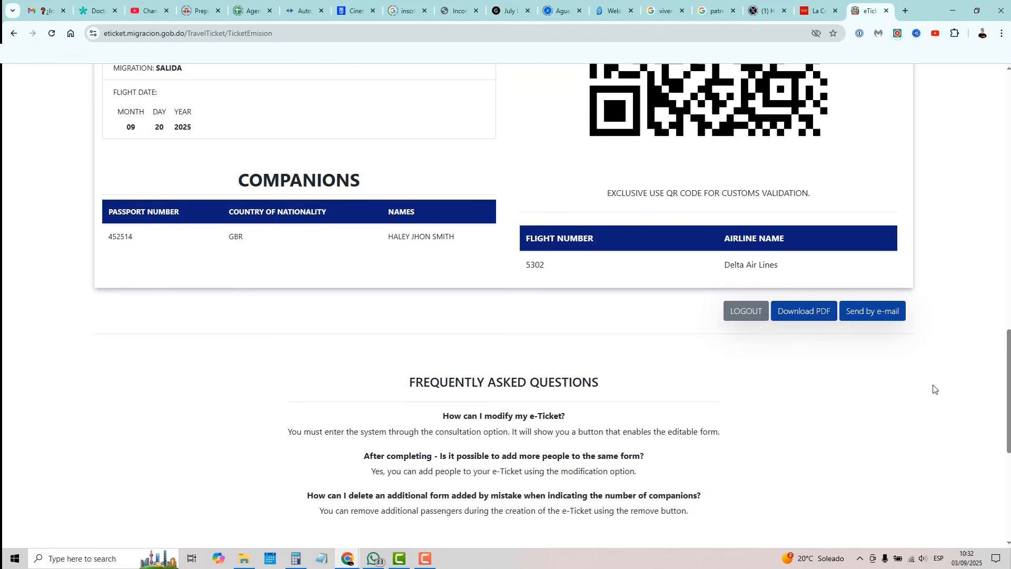
scroll(906, 385, up, 10)
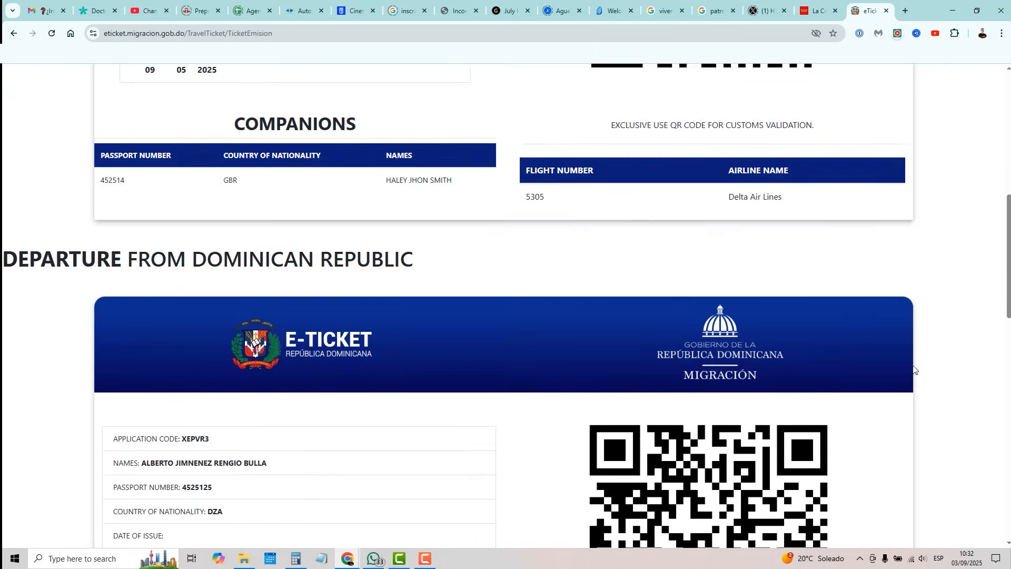
scroll(914, 371, down, 9)
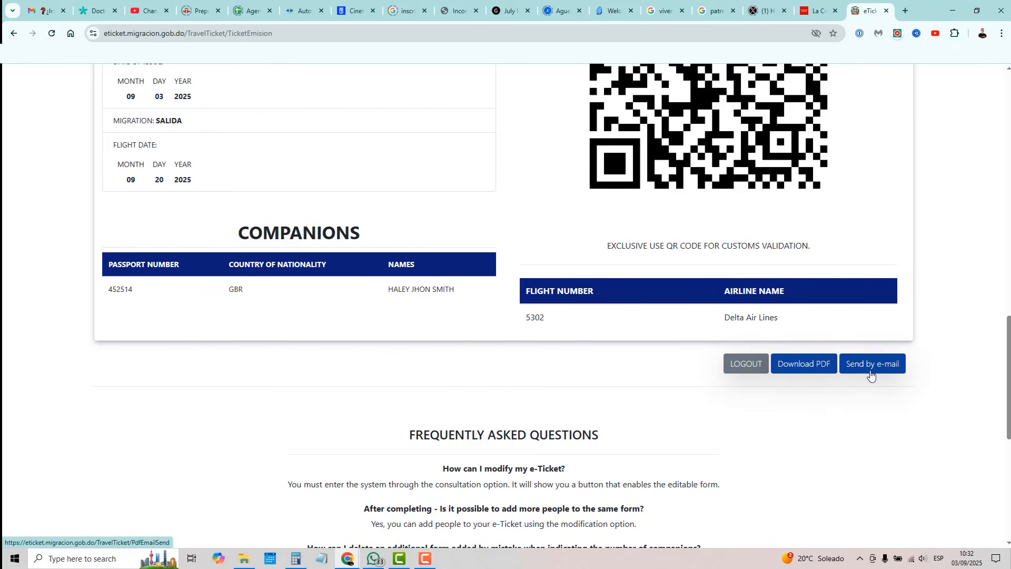
click(800, 370)
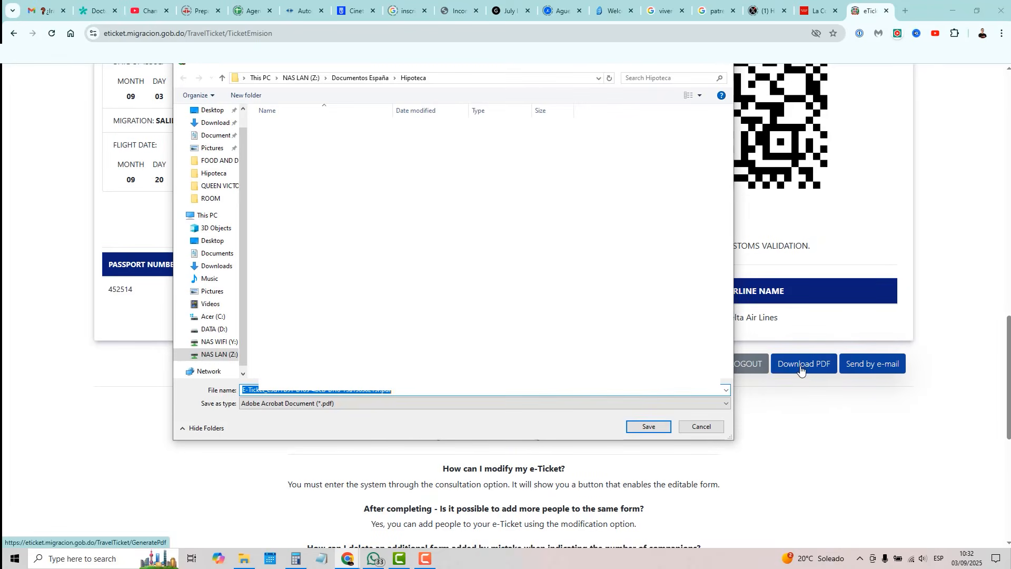
key(Return)
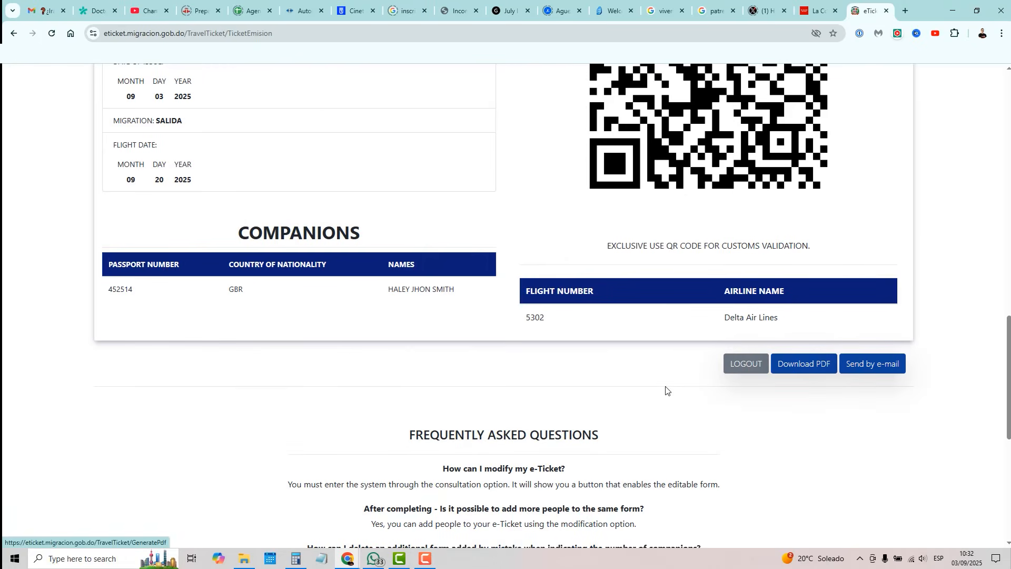